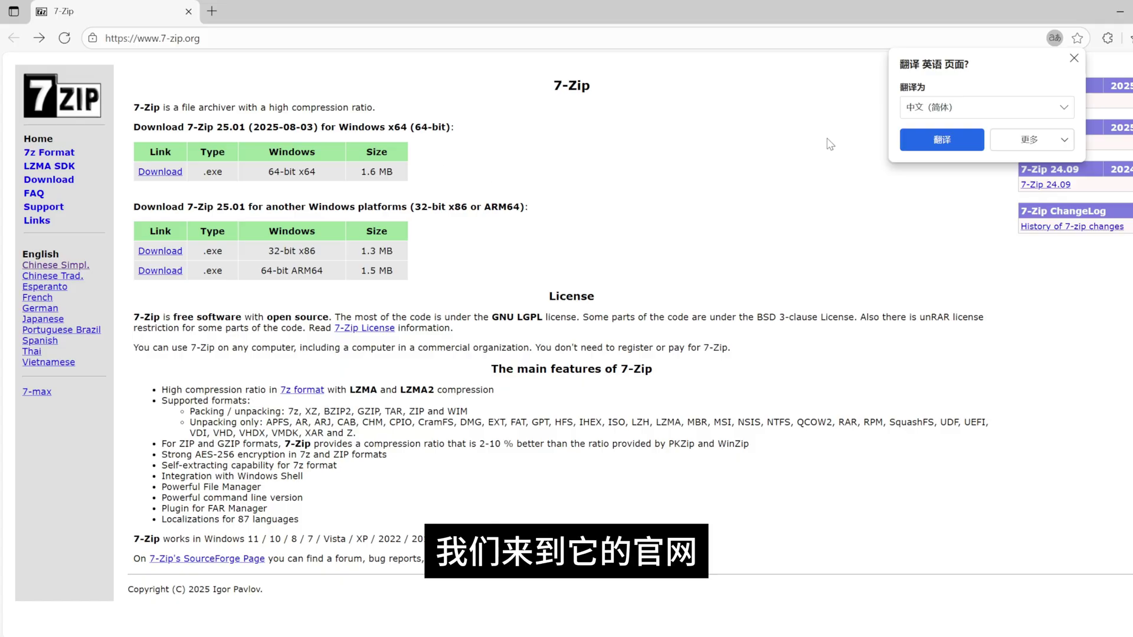
Switch the 7-Zip website to Simplified Chinese and download the 64-bit x64 Windows installer
left_click(57, 266)
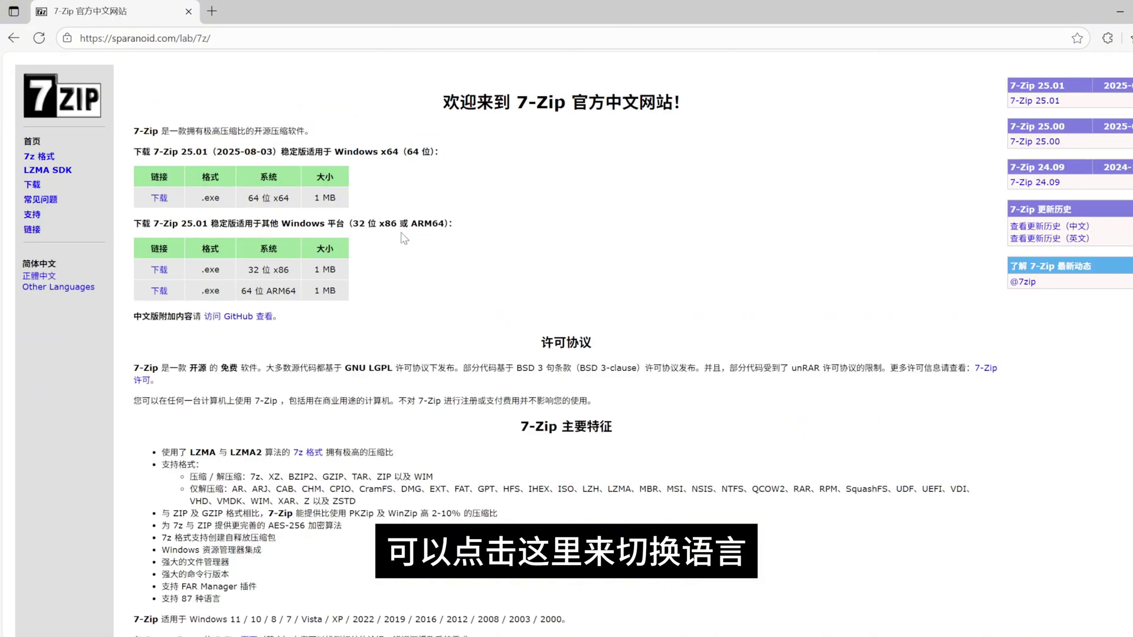
left_click(161, 200)
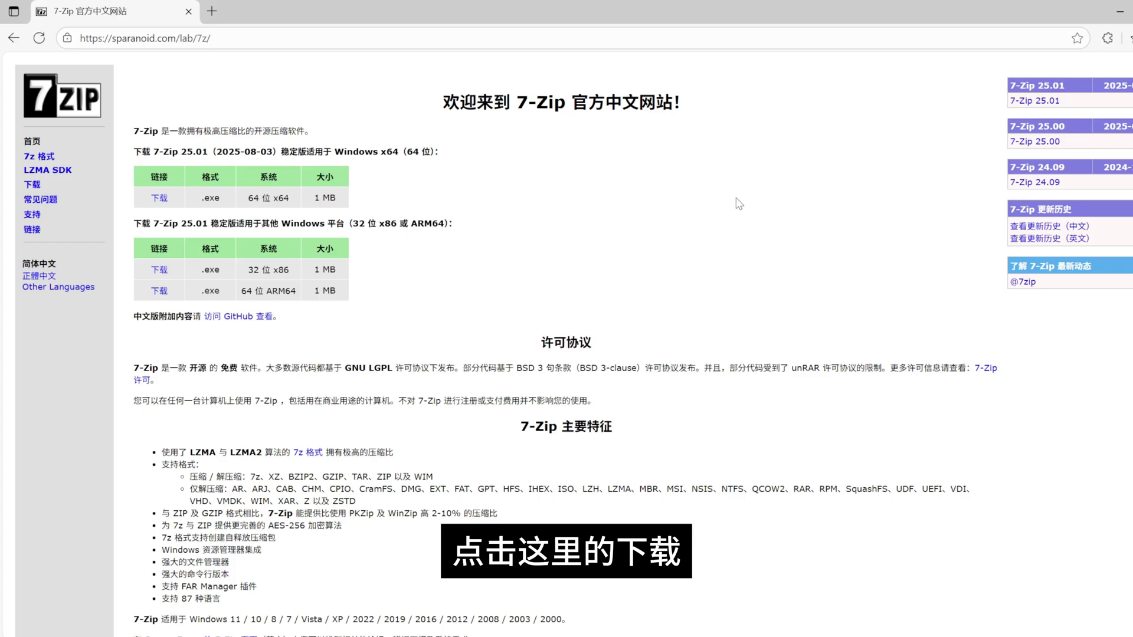
left_click(1010, 109)
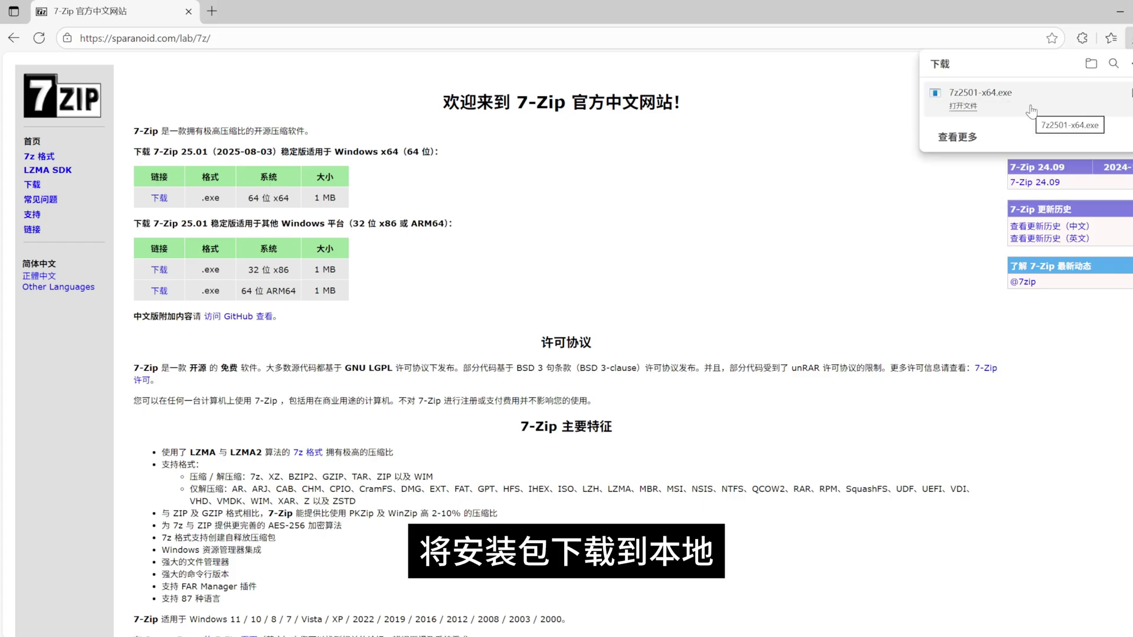
Run the downloaded 7z2501-x64.exe and install 7-Zip to C:\Program Files\7-Zip\, closing the setup when done
left_click(963, 107)
left_click(675, 440)
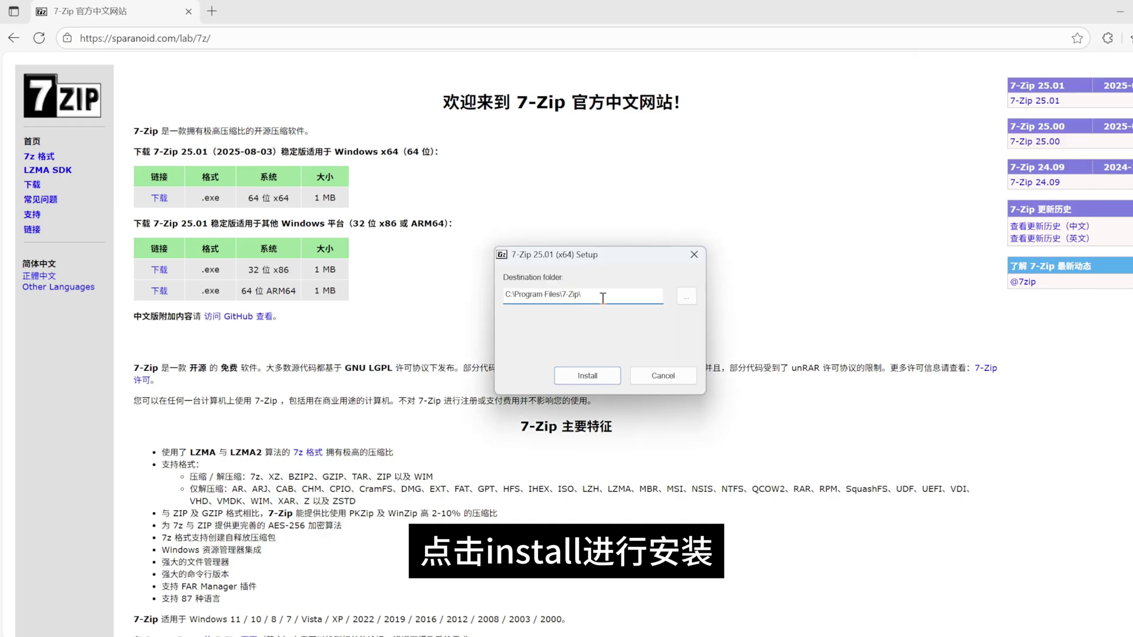
left_click(587, 378)
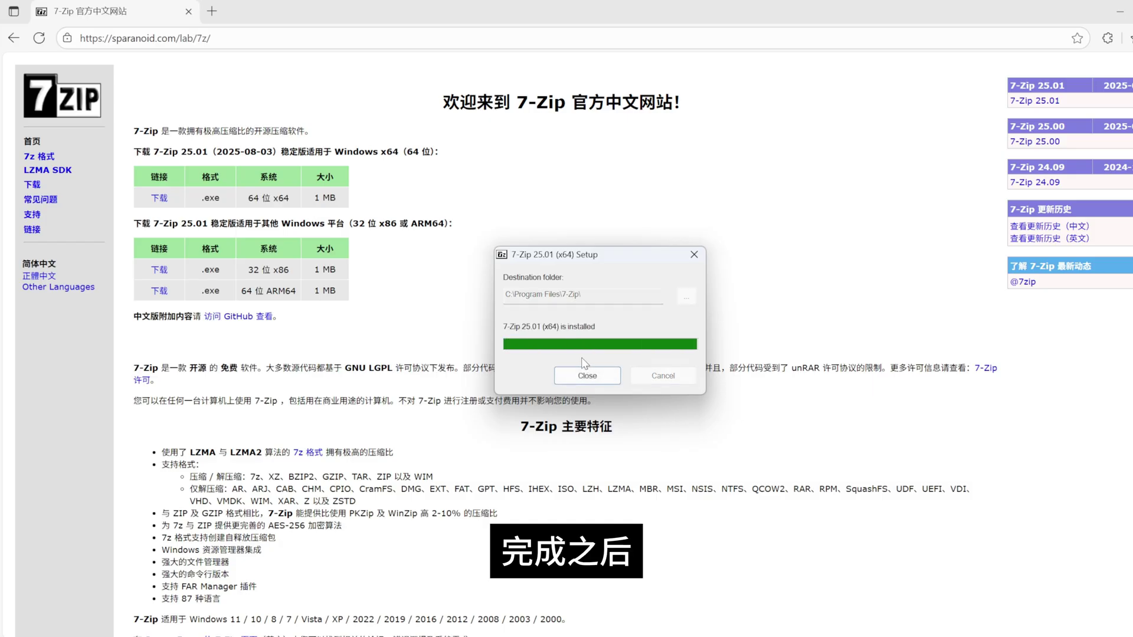
left_click(586, 377)
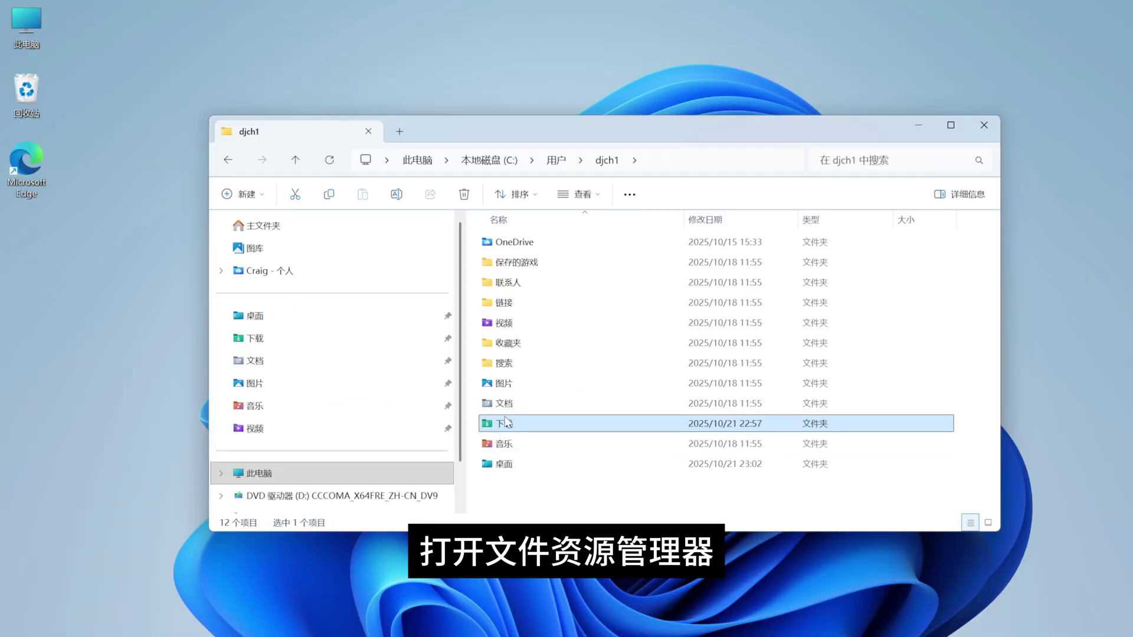
View the properties of the 下载 folder beside those of the Downloads zip archive to compare their sizes
right_click(505, 421)
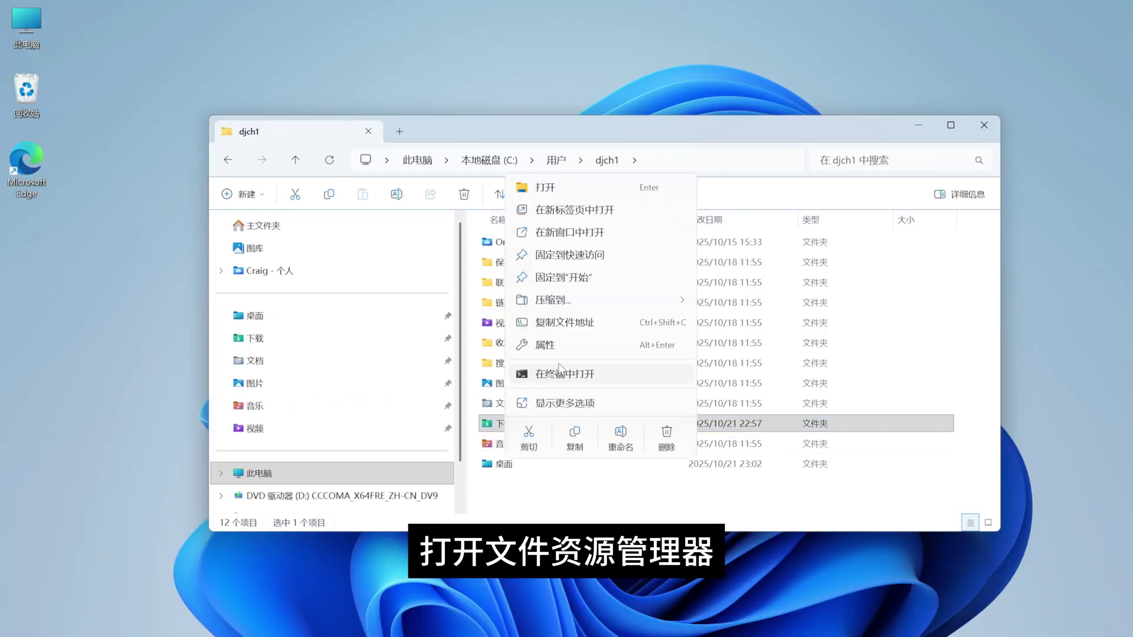
left_click(577, 347)
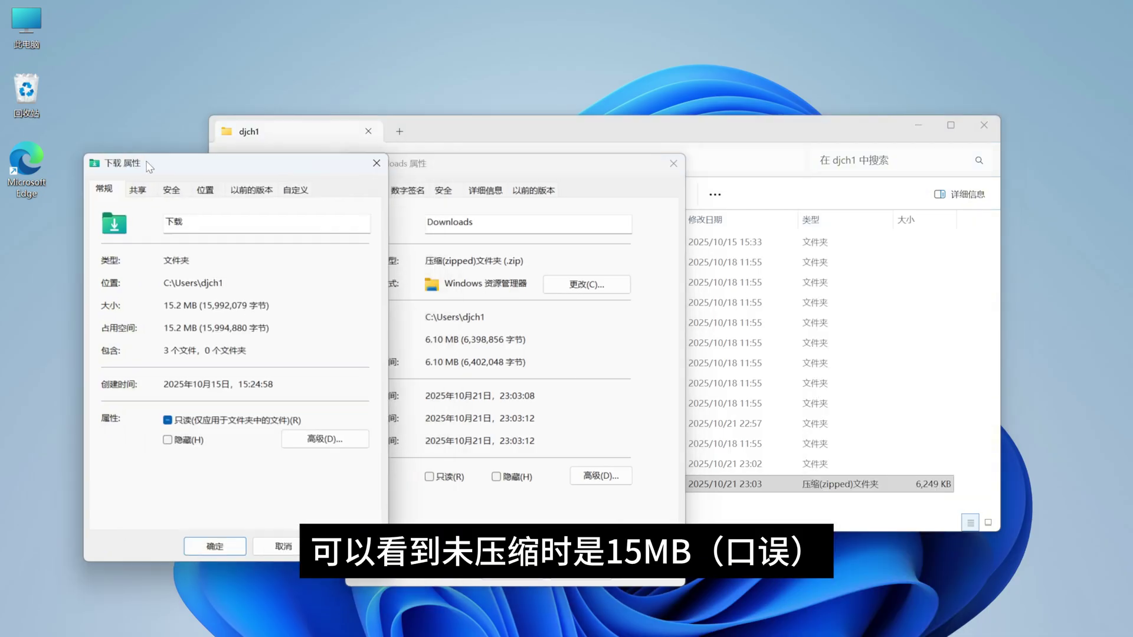
left_click_drag(460, 163, 419, 157)
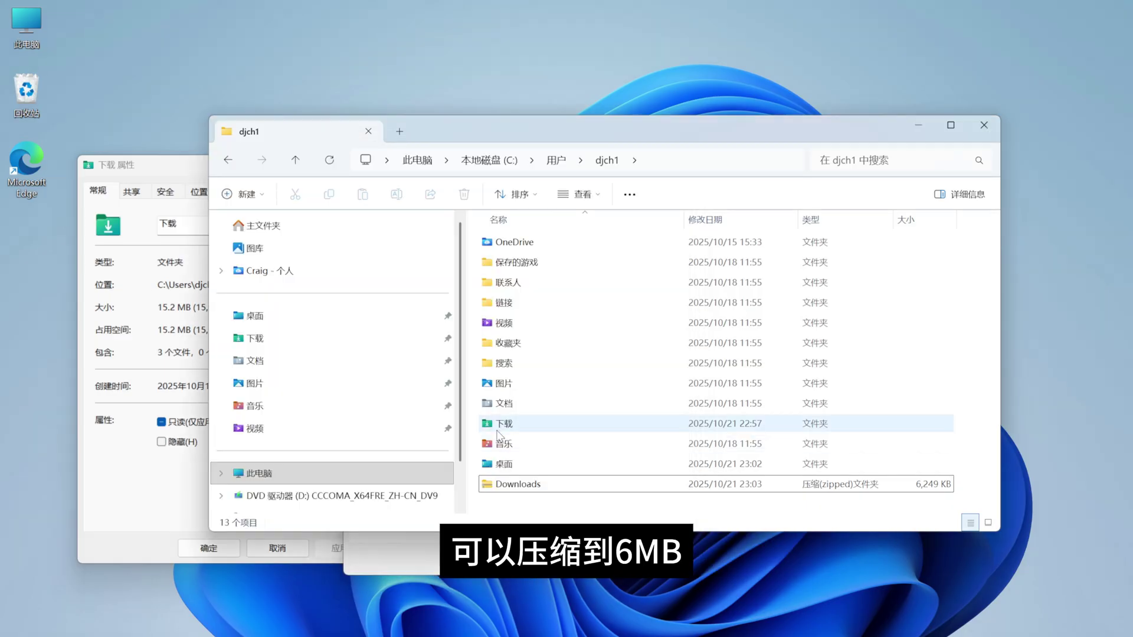
Compress the 下载 folder to Downloads.7z with 7-Zip and compare the archive's properties with the zip version
right_click(559, 423)
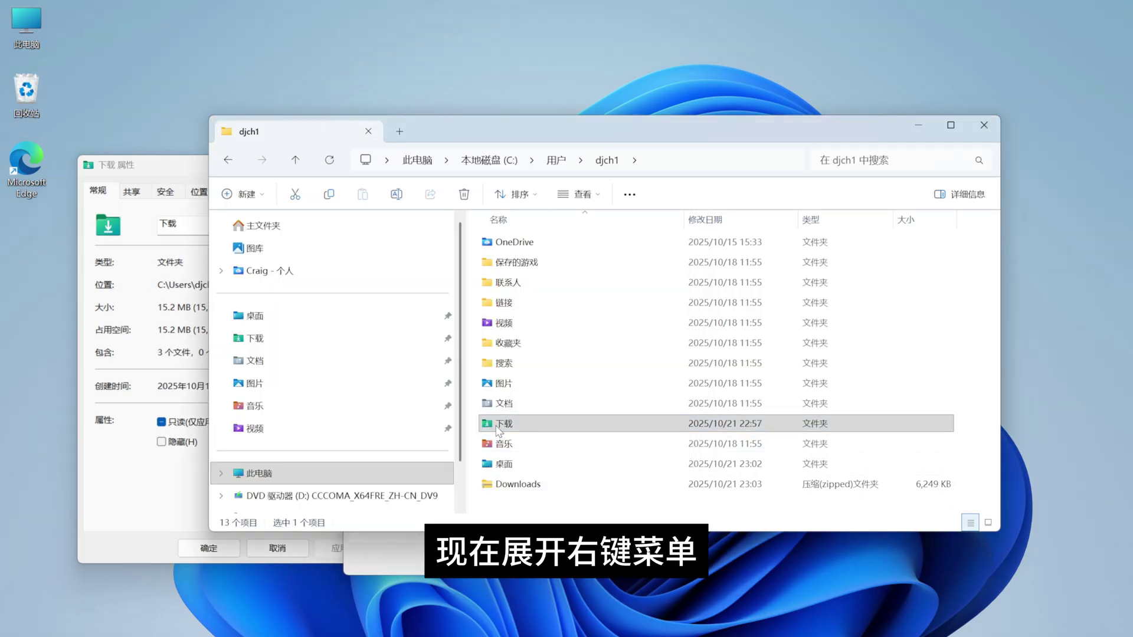
left_click(575, 414)
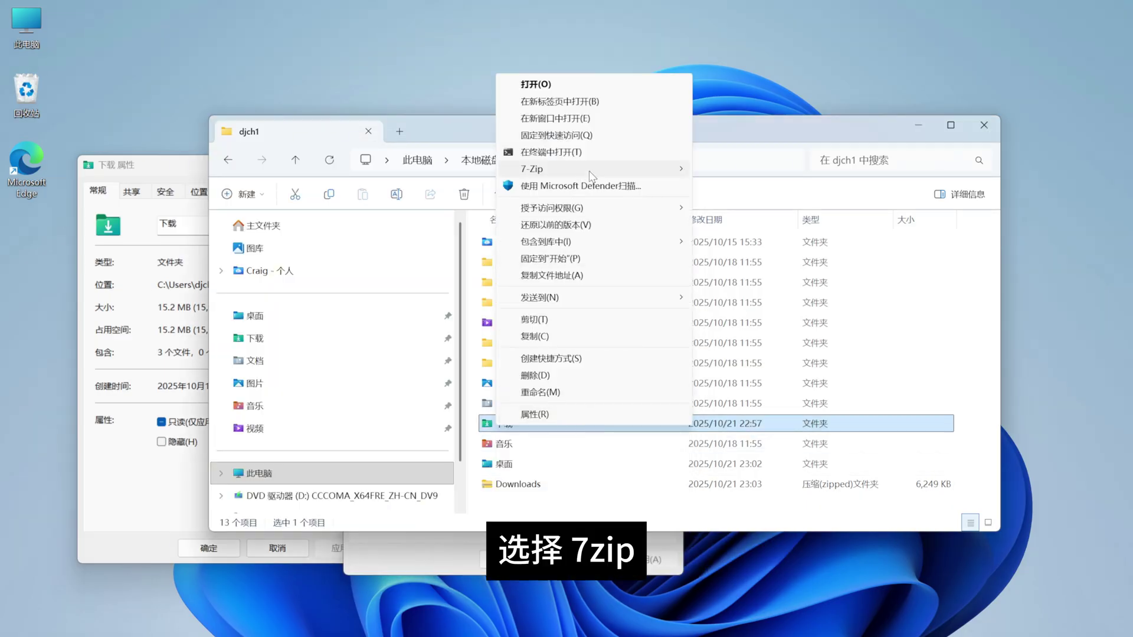
mouse_move(592, 173)
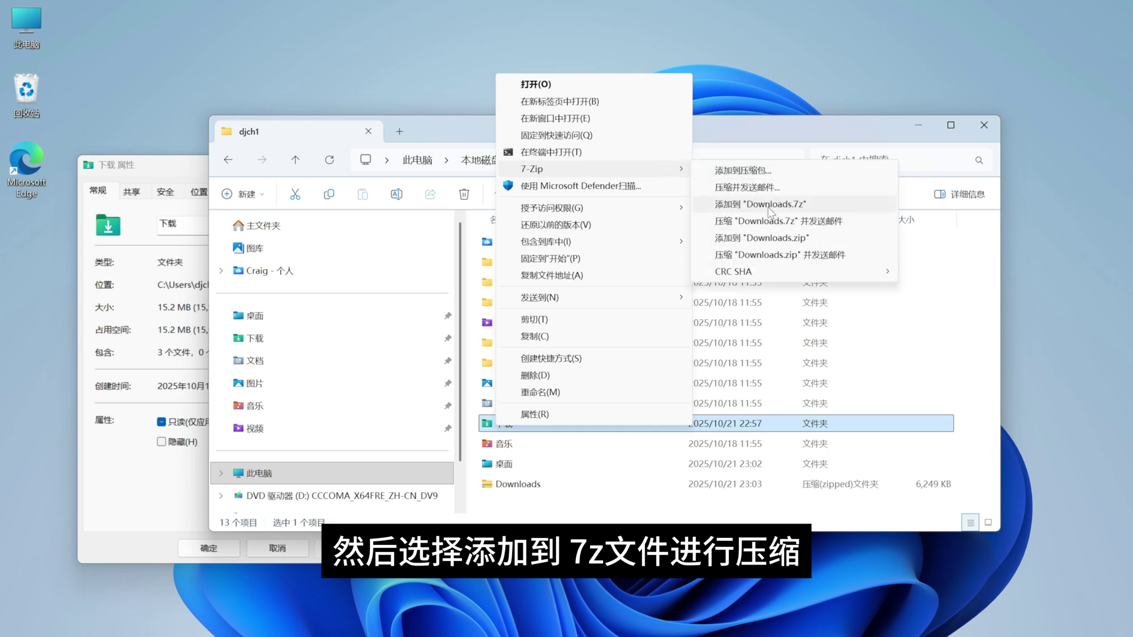
left_click(765, 204)
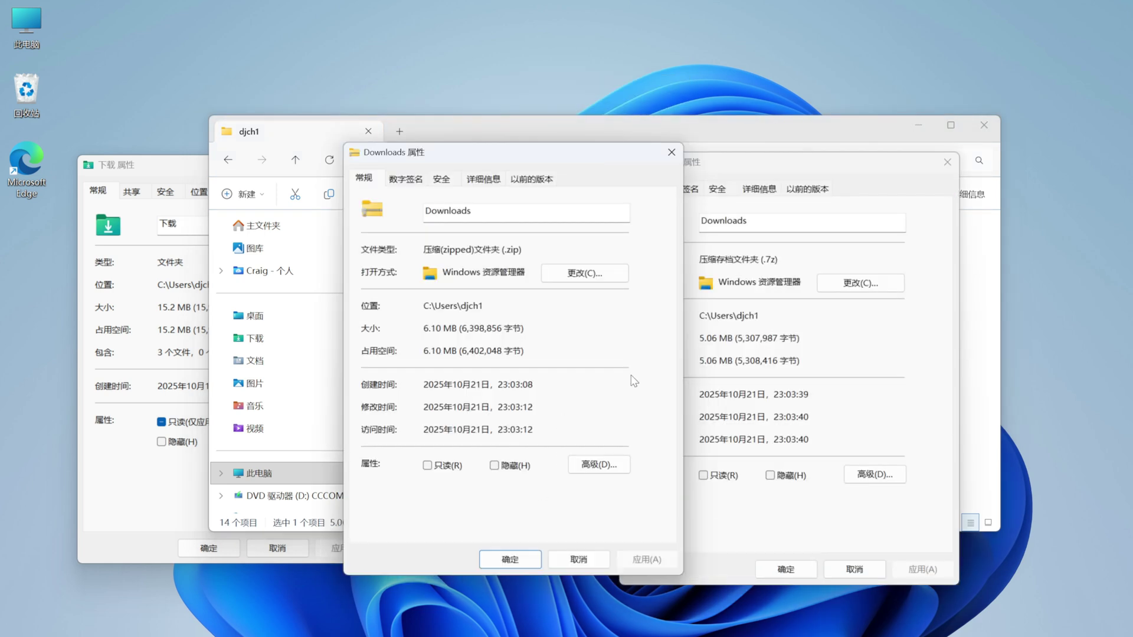
left_click(757, 366)
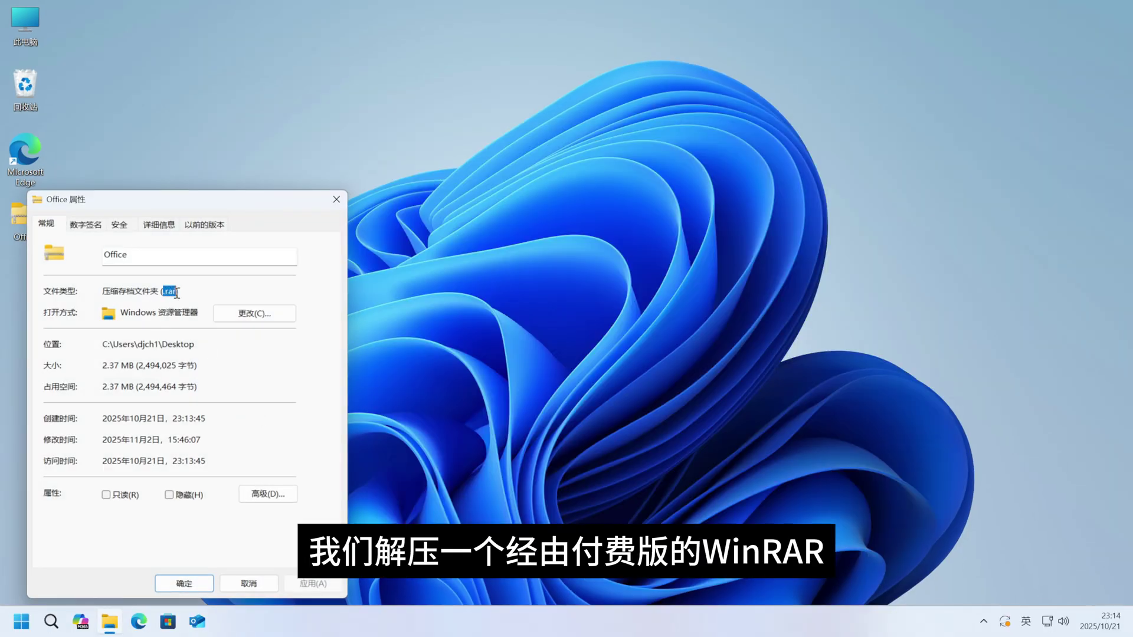
Close the Office archive's properties and extract the RAR file on the desktop to the "Office\" folder with 7-Zip
left_click(336, 199)
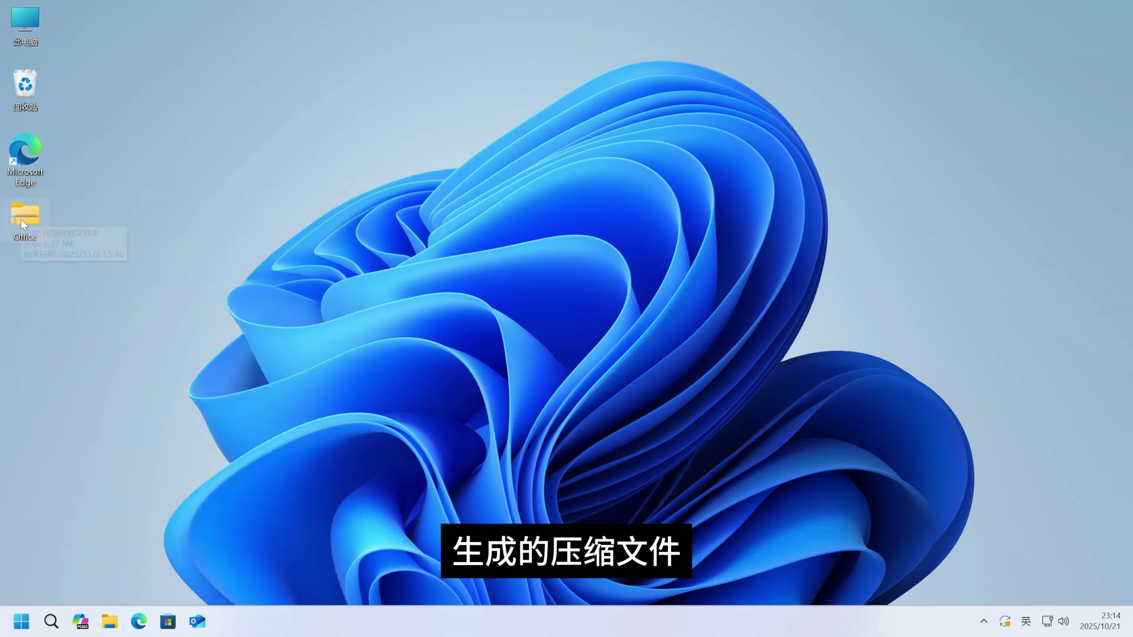
right_click(20, 218)
left_click(143, 486)
mouse_move(118, 282)
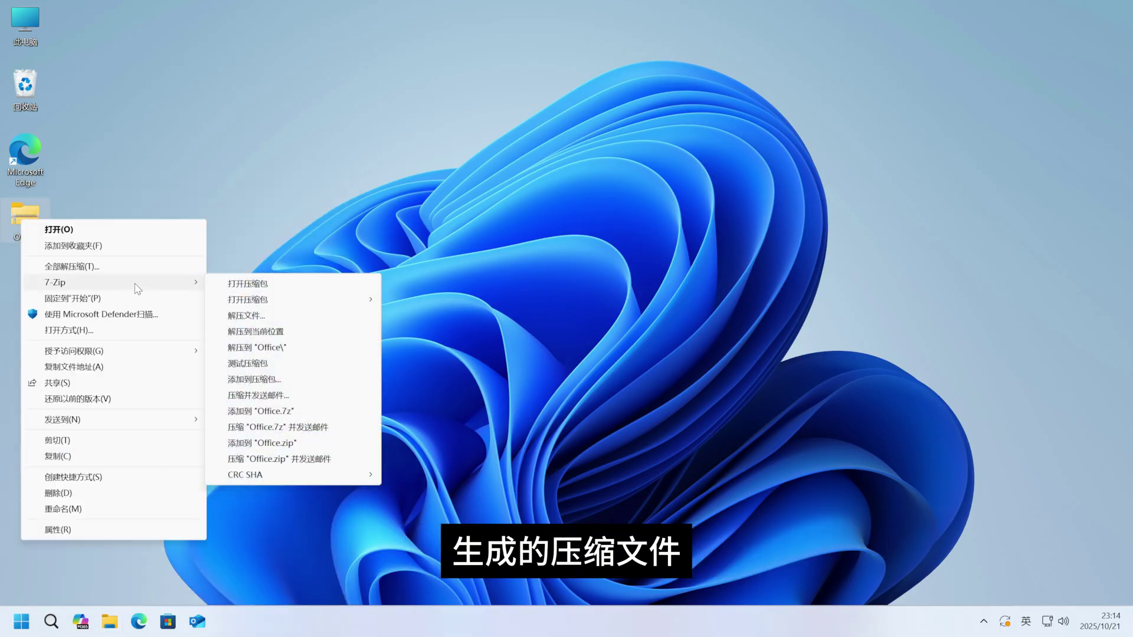
left_click(280, 347)
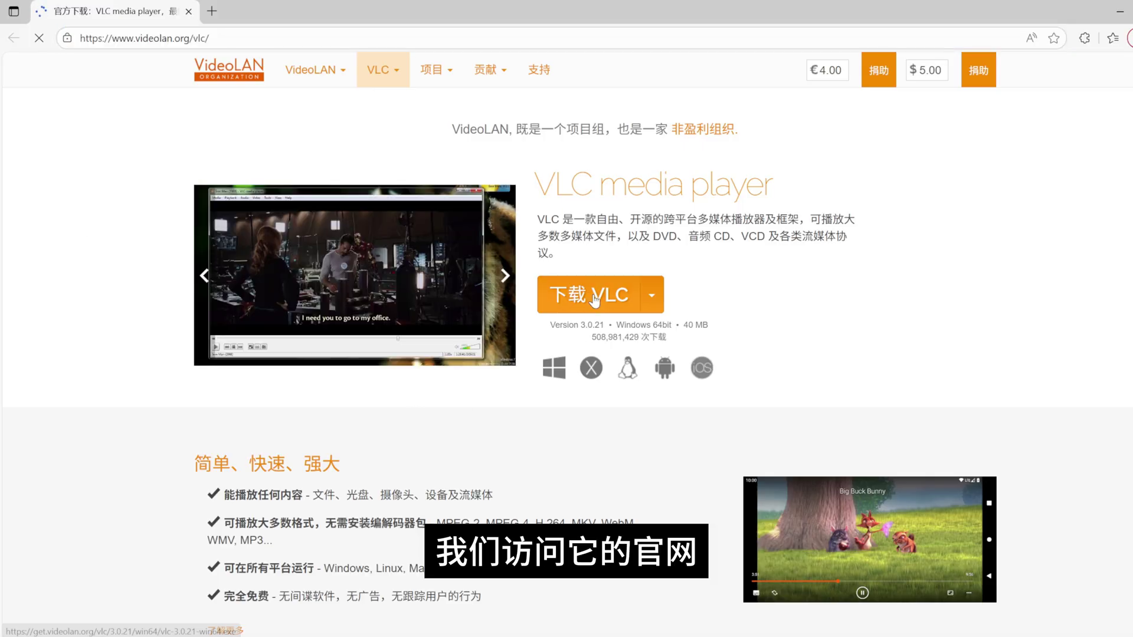
Install VLC media player from the VideoLAN website and play the 海角浪花 video from the 下载 folder in it
left_click(595, 298)
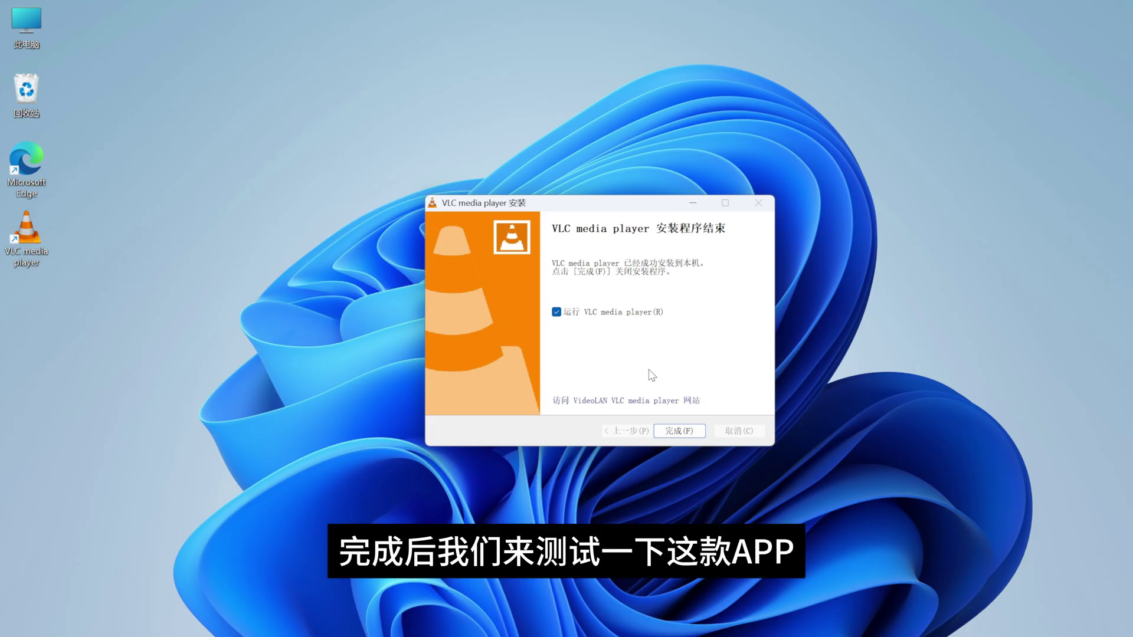
left_click(679, 431)
left_click(769, 515)
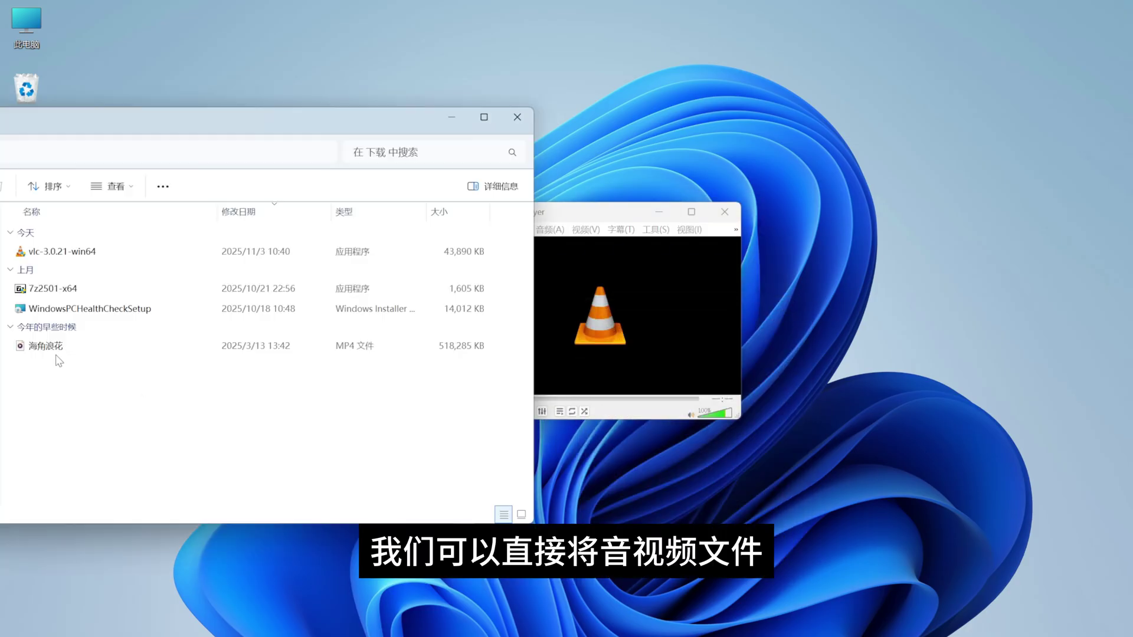
left_click(43, 347)
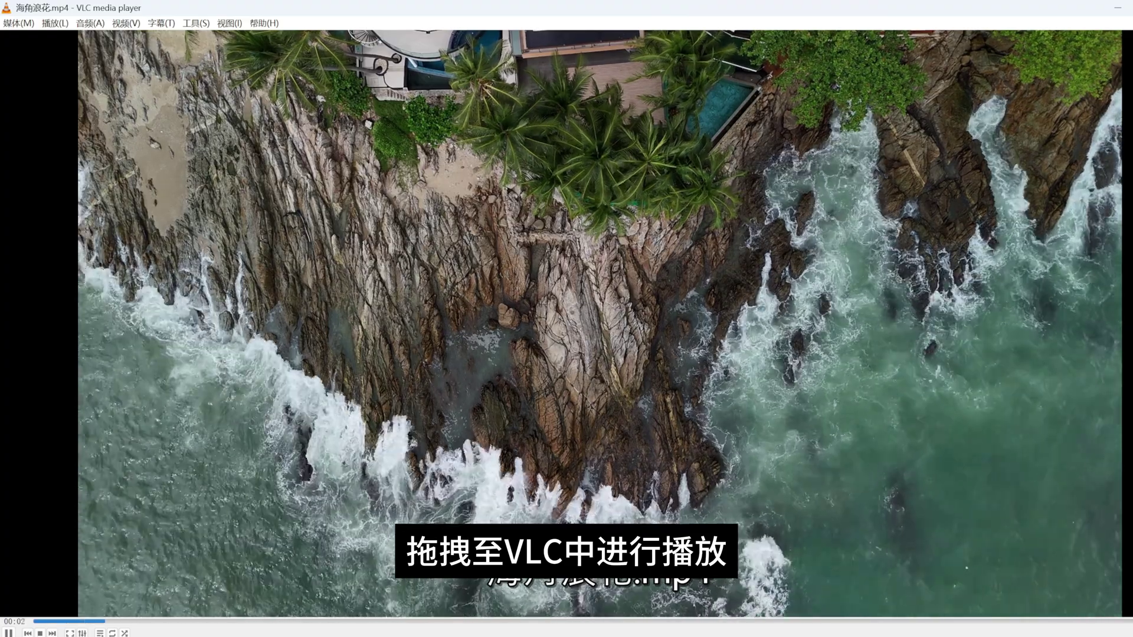
Set VLC media player as the default app for .mp4 files through the properties of the 海角浪花 video
right_click(400, 329)
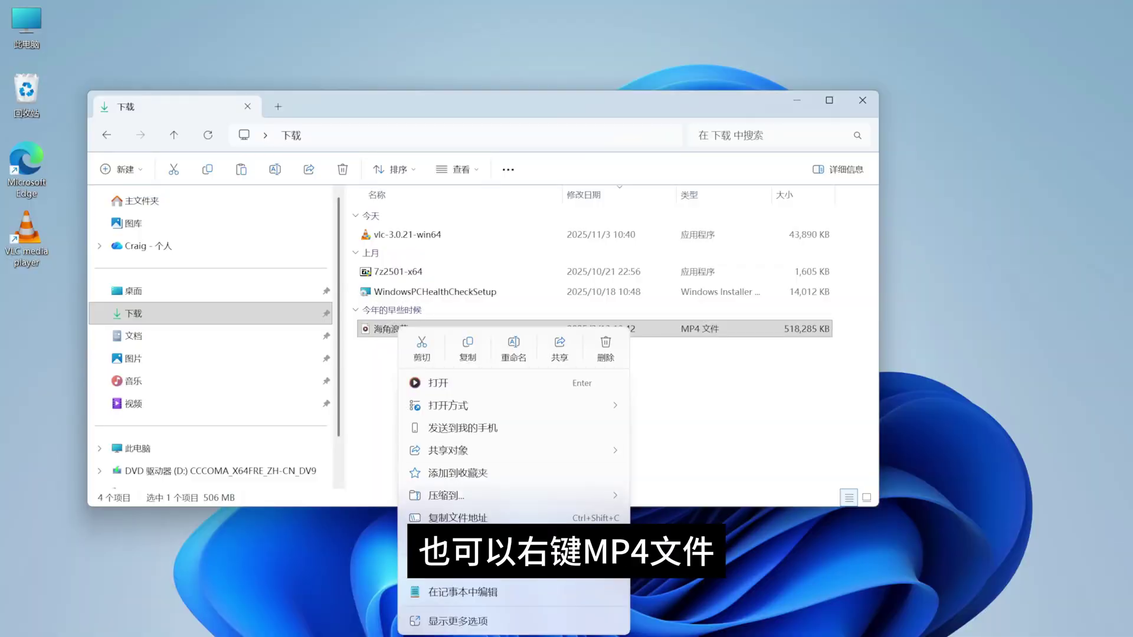
left_click(456, 540)
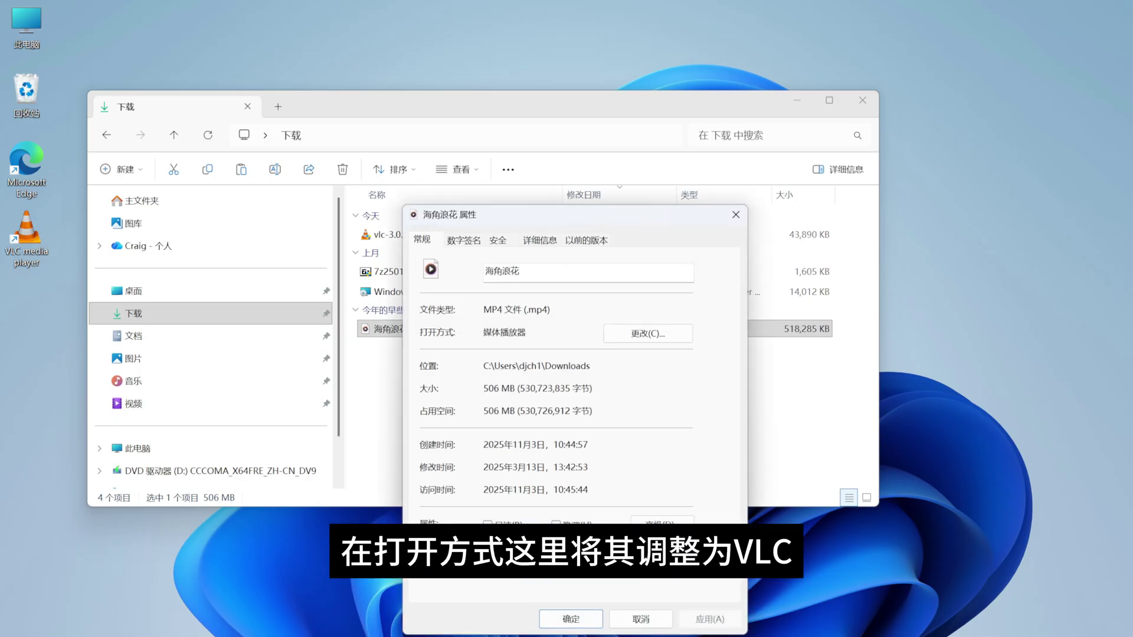
left_click(648, 333)
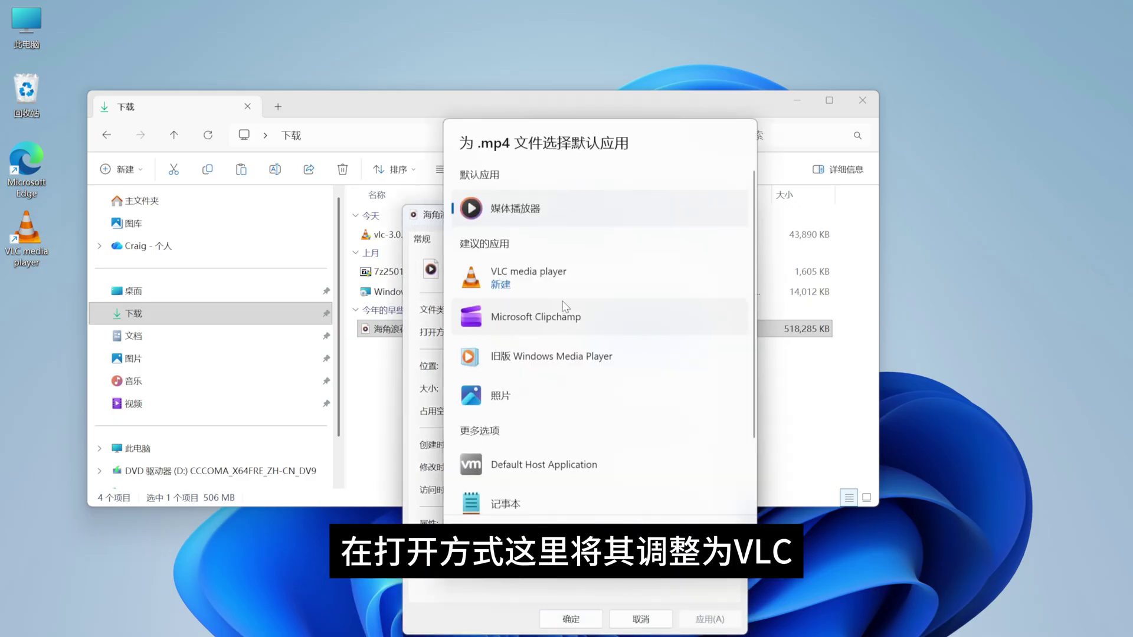
left_click(561, 276)
left_click(672, 533)
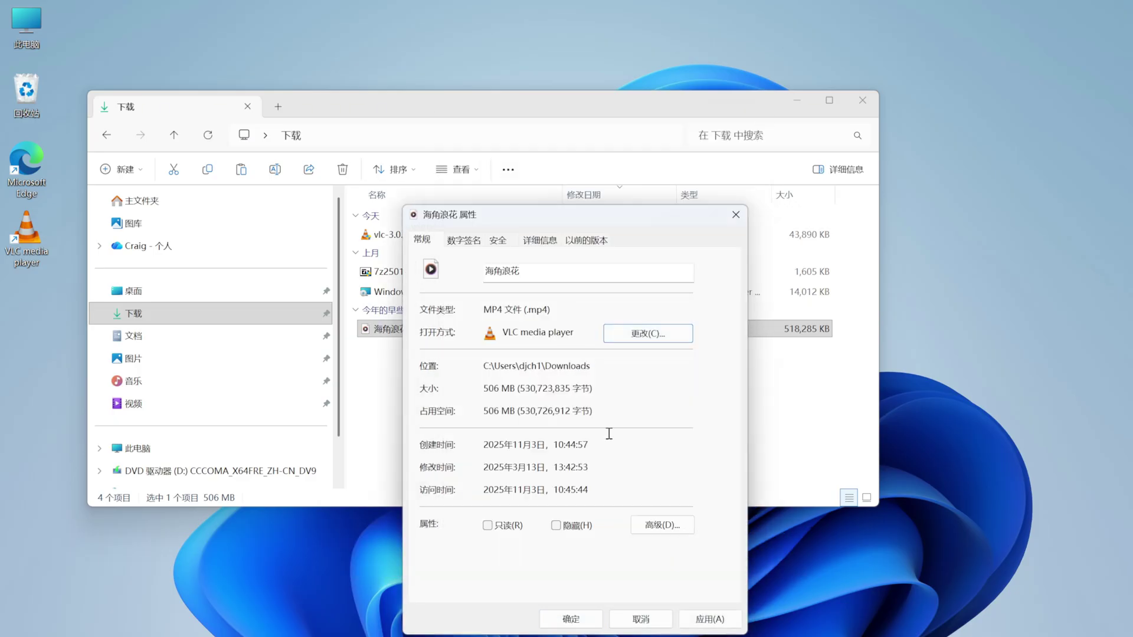
left_click(571, 619)
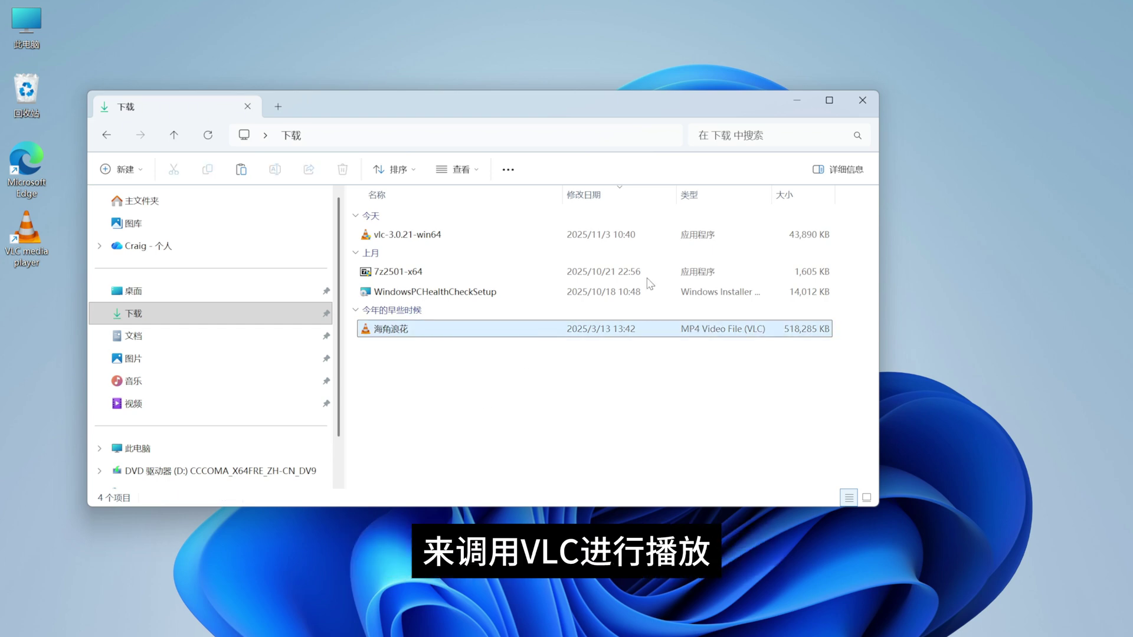
left_click(862, 100)
double_click(27, 234)
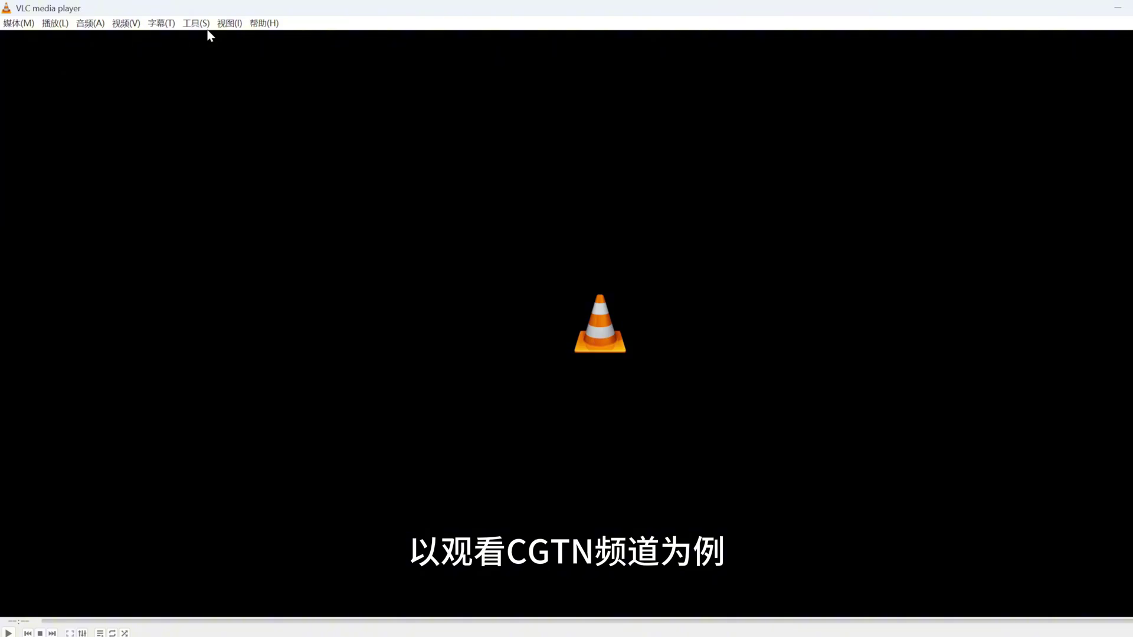
left_click(21, 24)
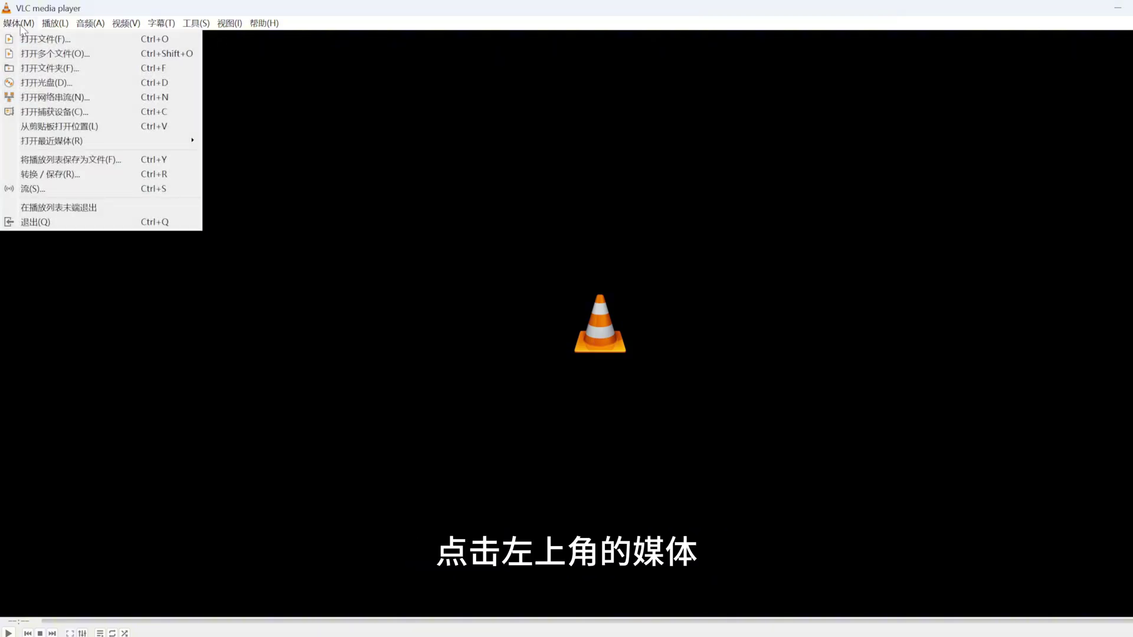
left_click(44, 97)
left_click_drag(523, 280, 760, 286)
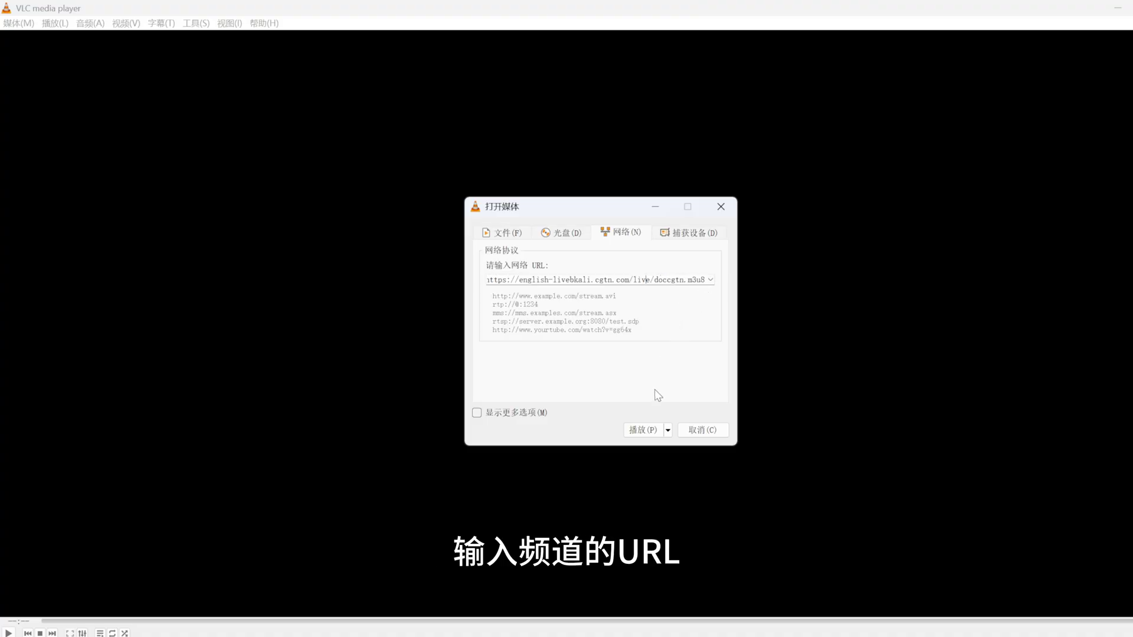
left_click(641, 430)
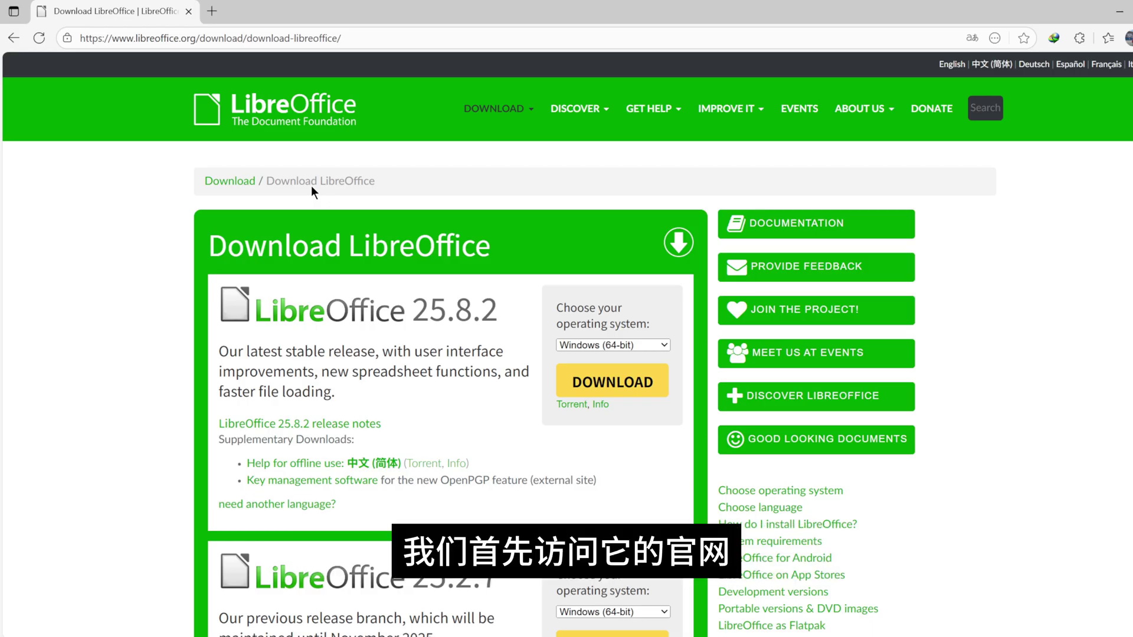
Download LibreOffice 25.8.2 for Windows (64-bit) and install it with a desktop shortcut and no loading at system startup
left_click(615, 394)
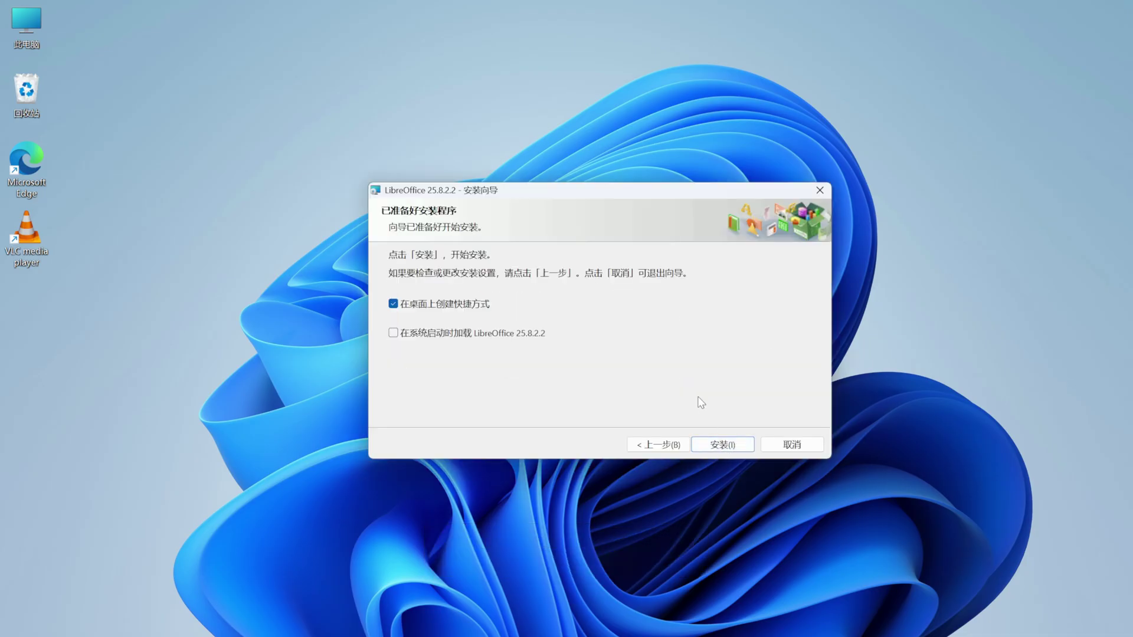
left_click(722, 444)
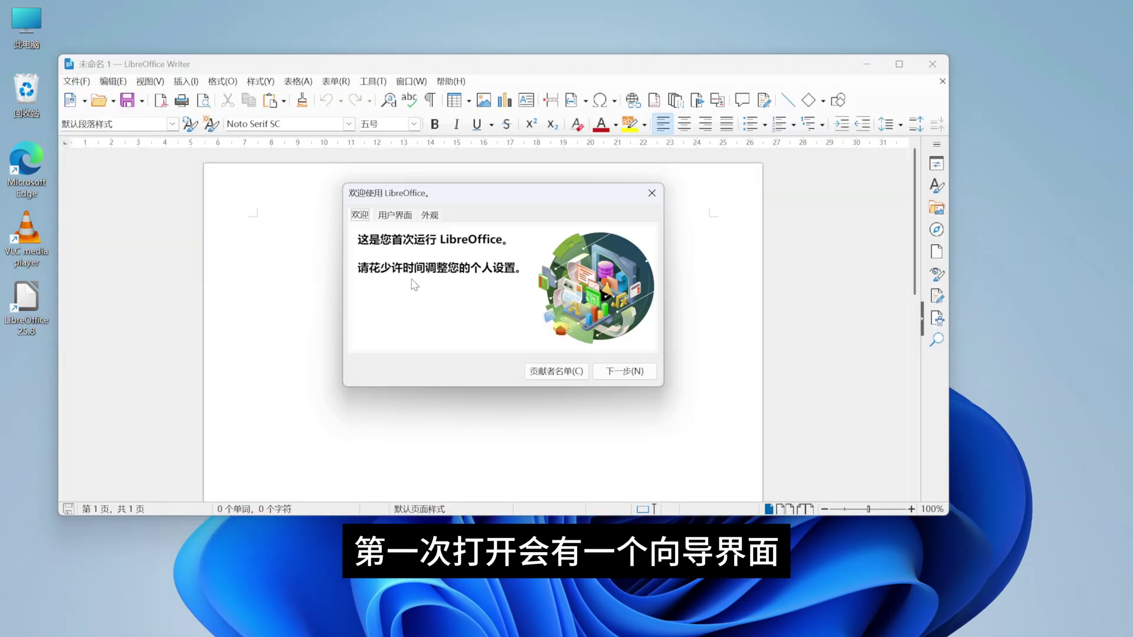
Select the 选项卡式工具栏 user interface in LibreOffice's first-run welcome wizard and continue to the next page
left_click(625, 371)
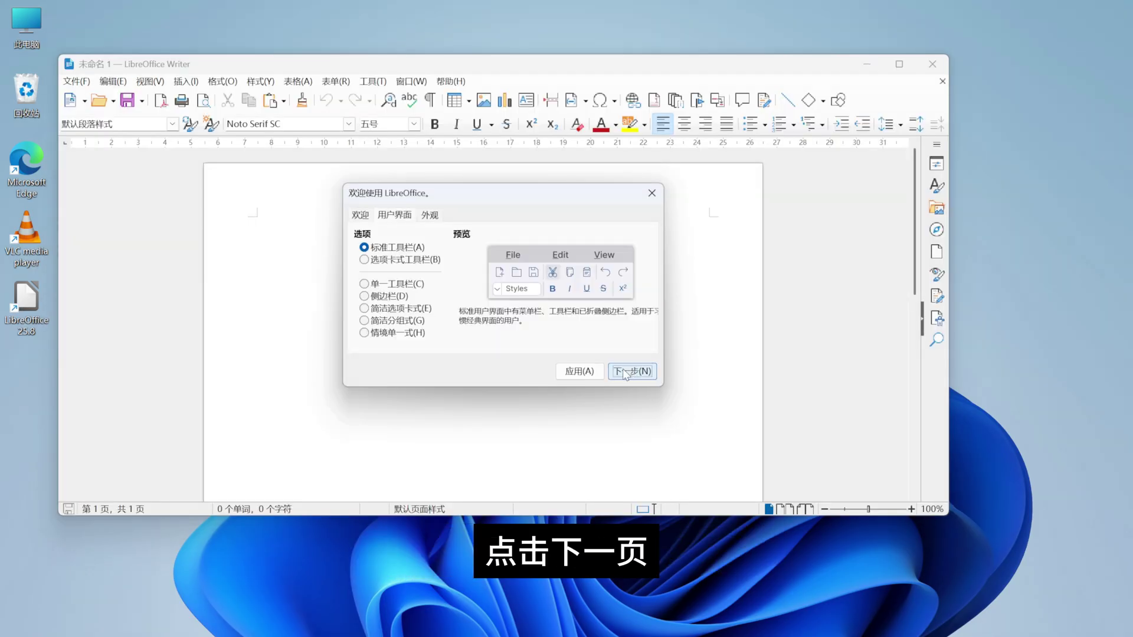
left_click(406, 260)
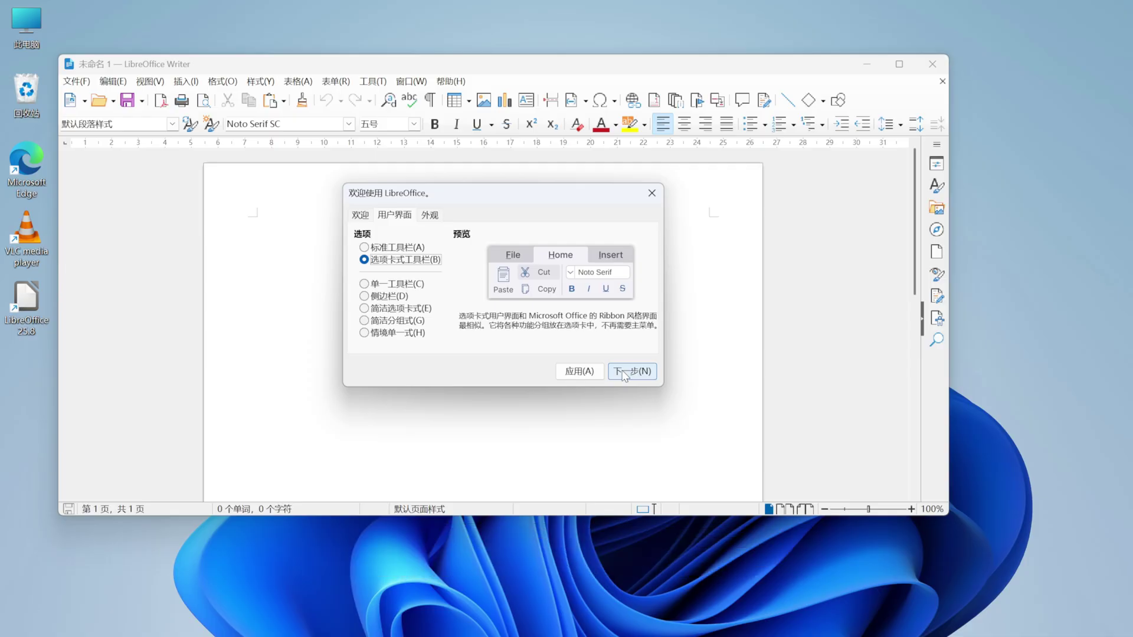
left_click(627, 371)
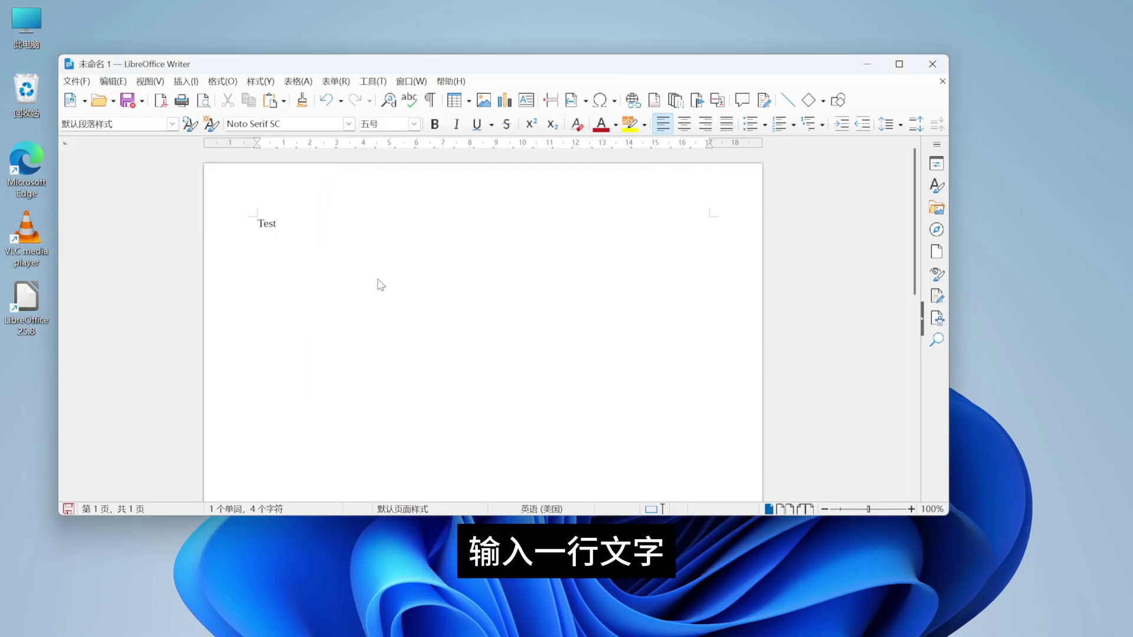
Save the Writer document to the desktop as Test in the Word 2010–365 文档 format, and close the saved file's properties
left_click(77, 81)
left_click(94, 231)
left_click(242, 351)
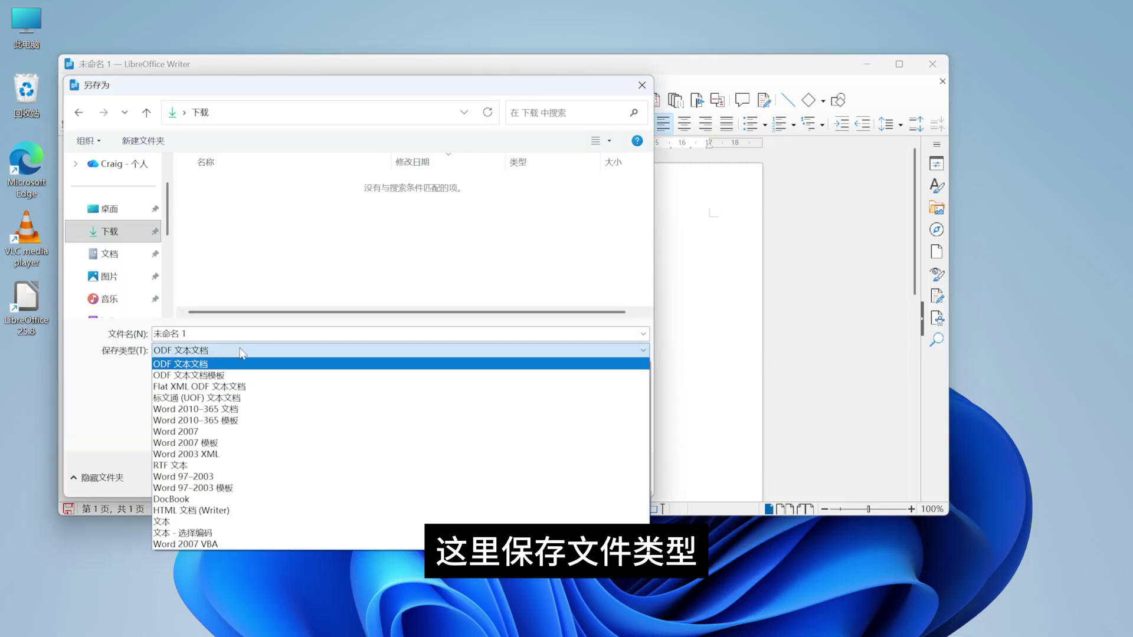
left_click(268, 409)
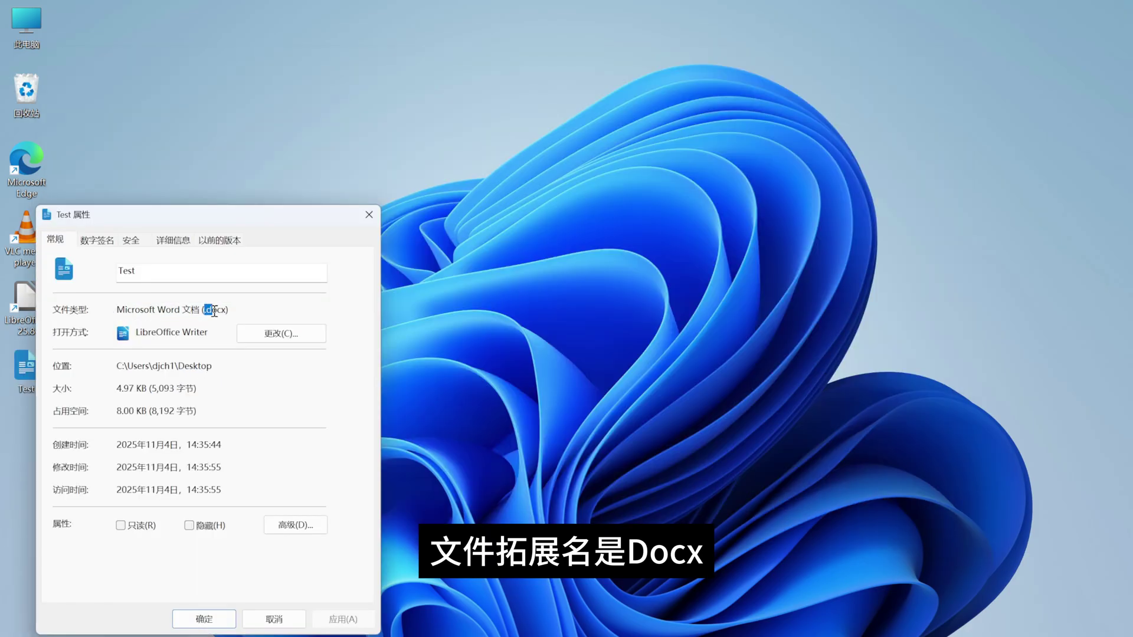
left_click(267, 307)
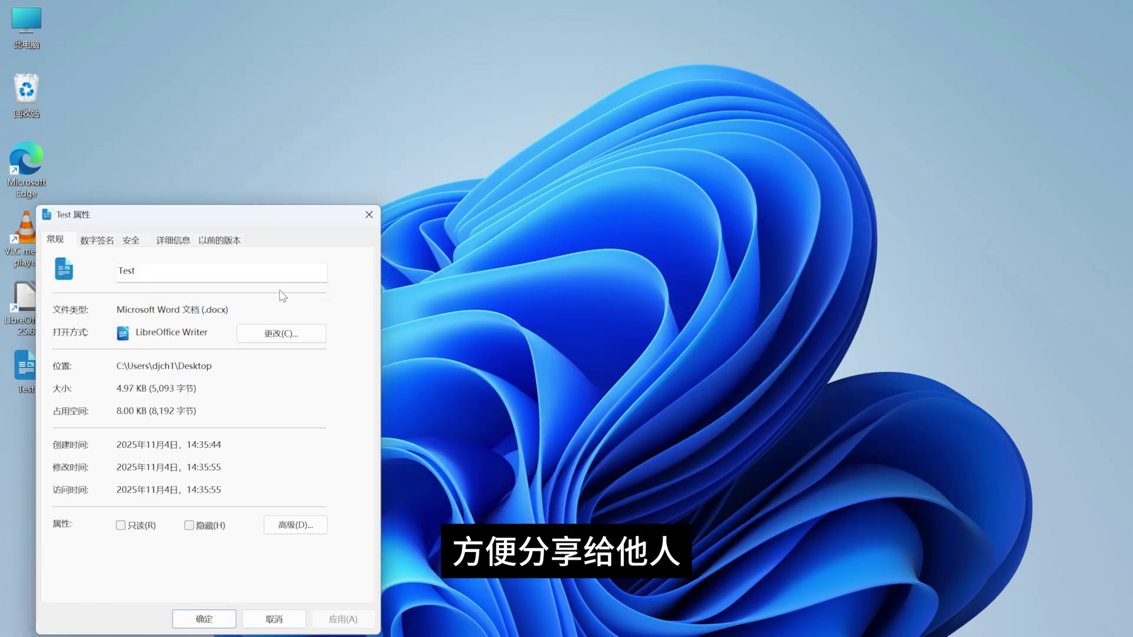
left_click(369, 216)
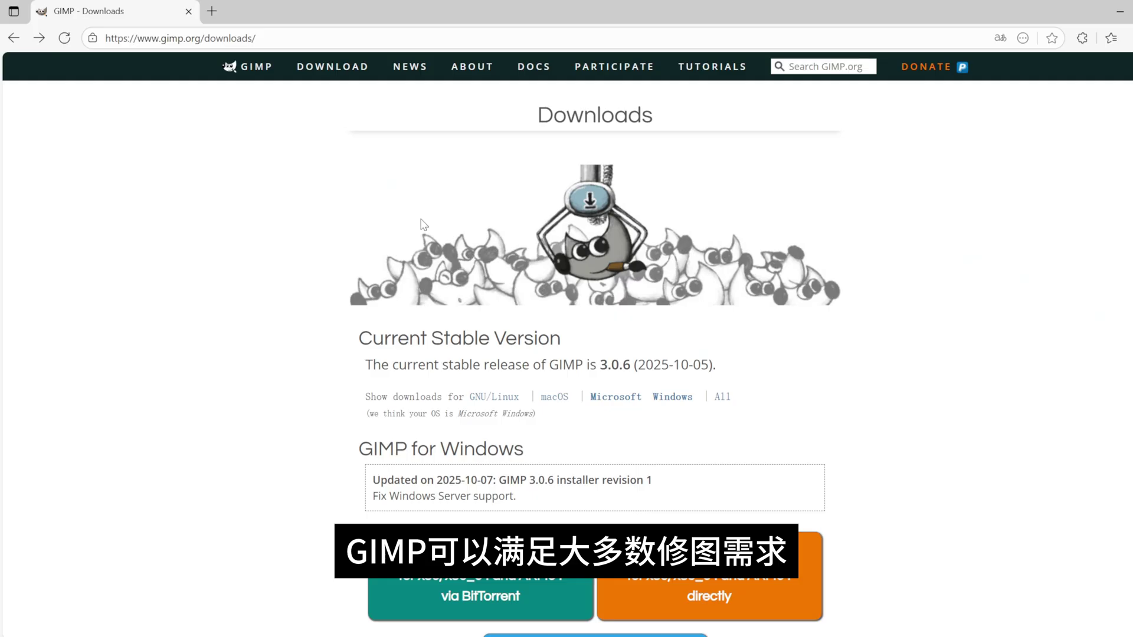
Install GIMP through the Microsoft Store link on its official download page and launch it
scroll(423, 224, "down", 2)
scroll(423, 222, "down", 1)
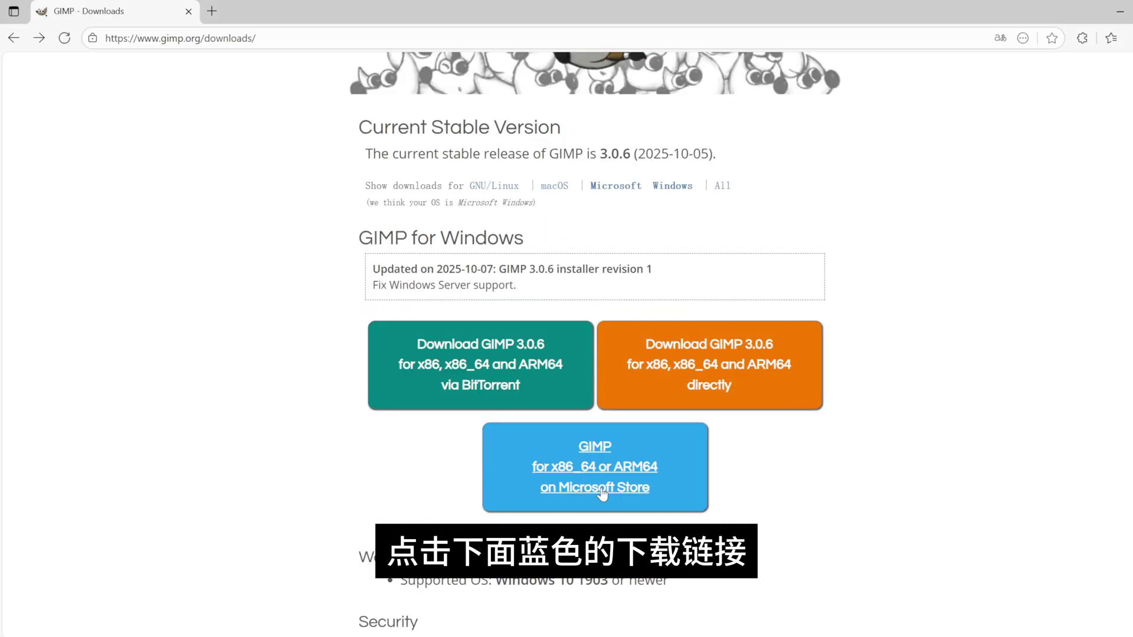
left_click(594, 466)
left_click(723, 141)
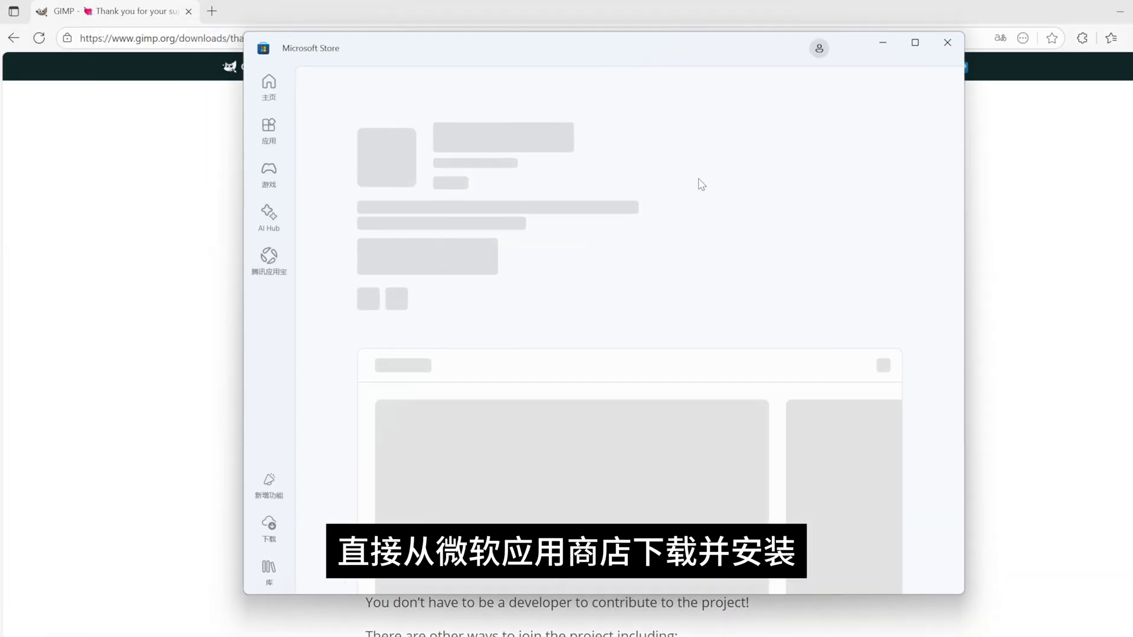
left_click(388, 243)
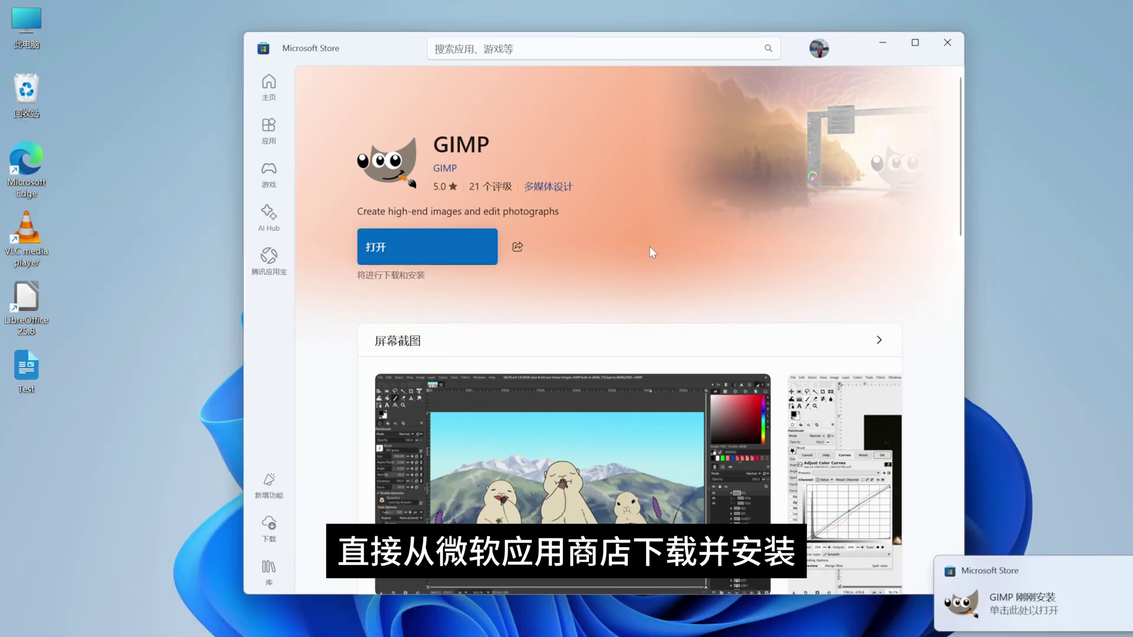
left_click(398, 250)
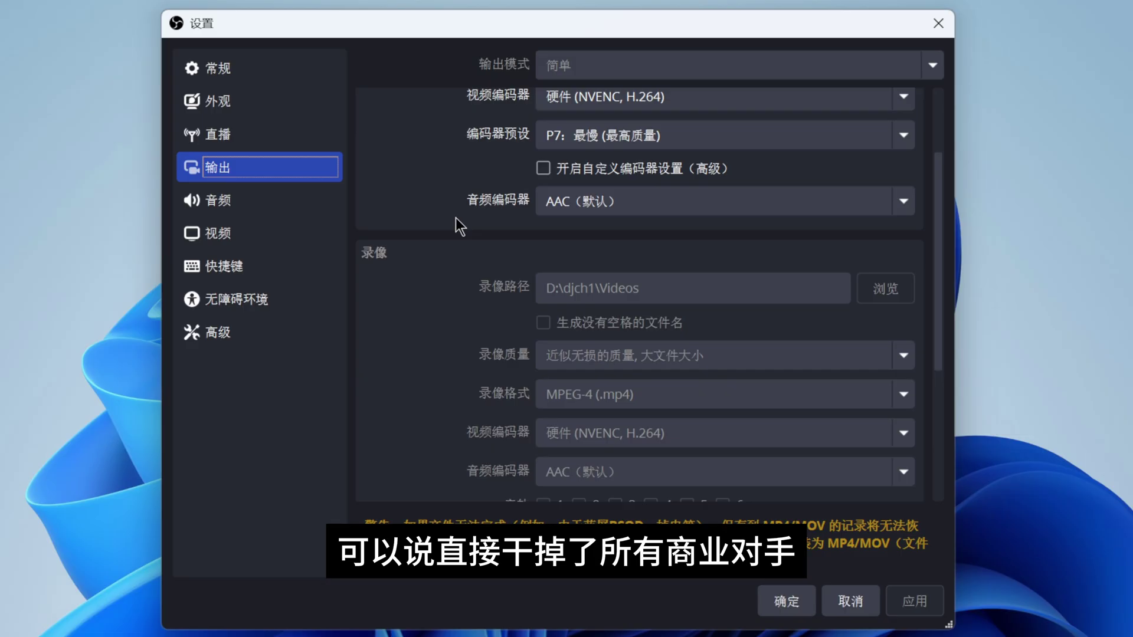
Examine the OBS settings for recording output, audio devices, video and the streaming encoder preset
scroll(455, 217, "down", 2)
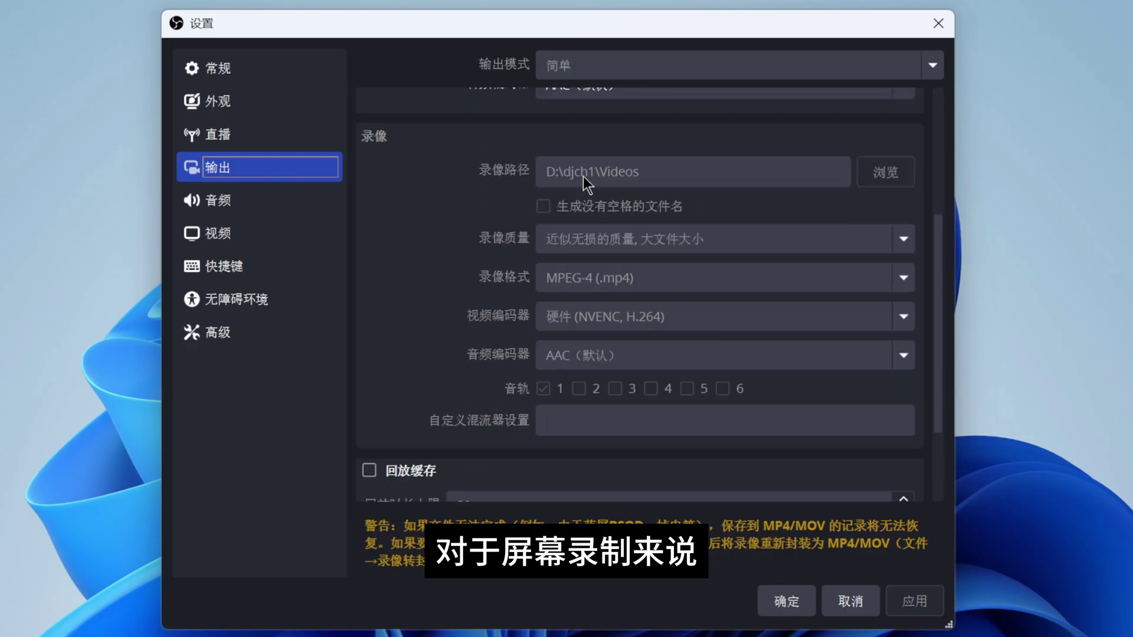
scroll(583, 176, "down", 1)
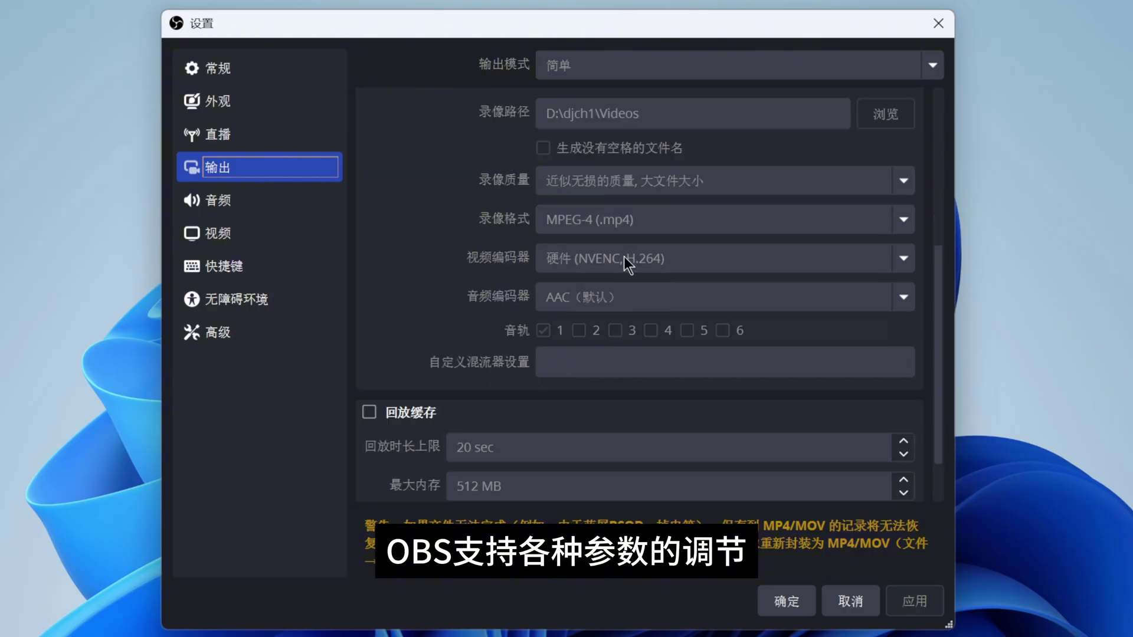
scroll(625, 261, "up", 1)
left_click(243, 206)
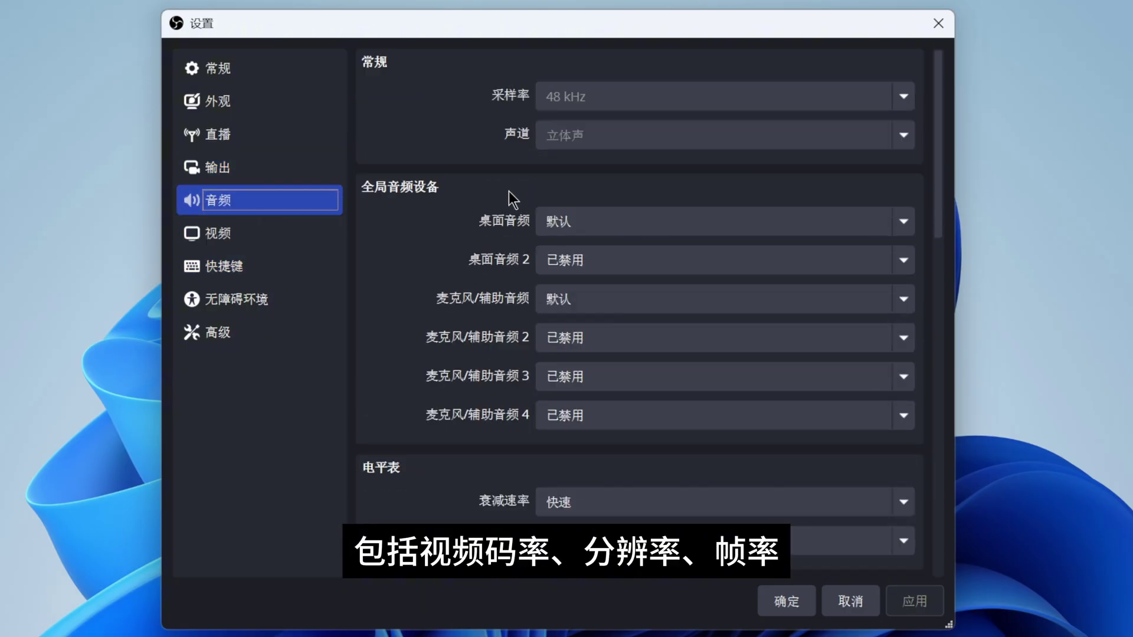
scroll(502, 200, "down", 7)
left_click(221, 242)
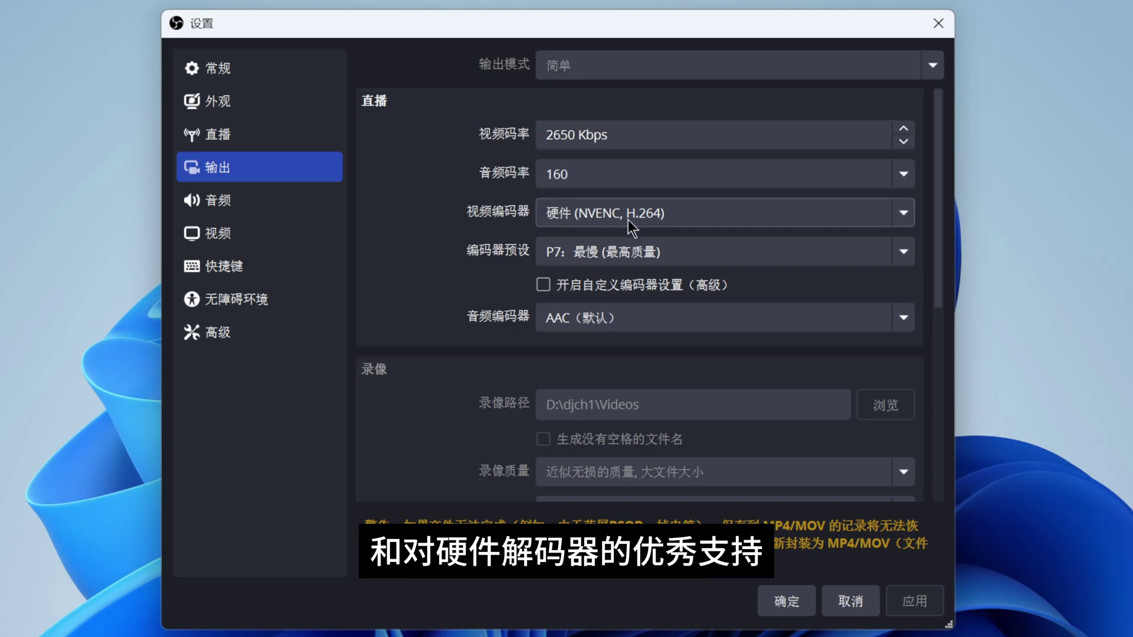
left_click(901, 252)
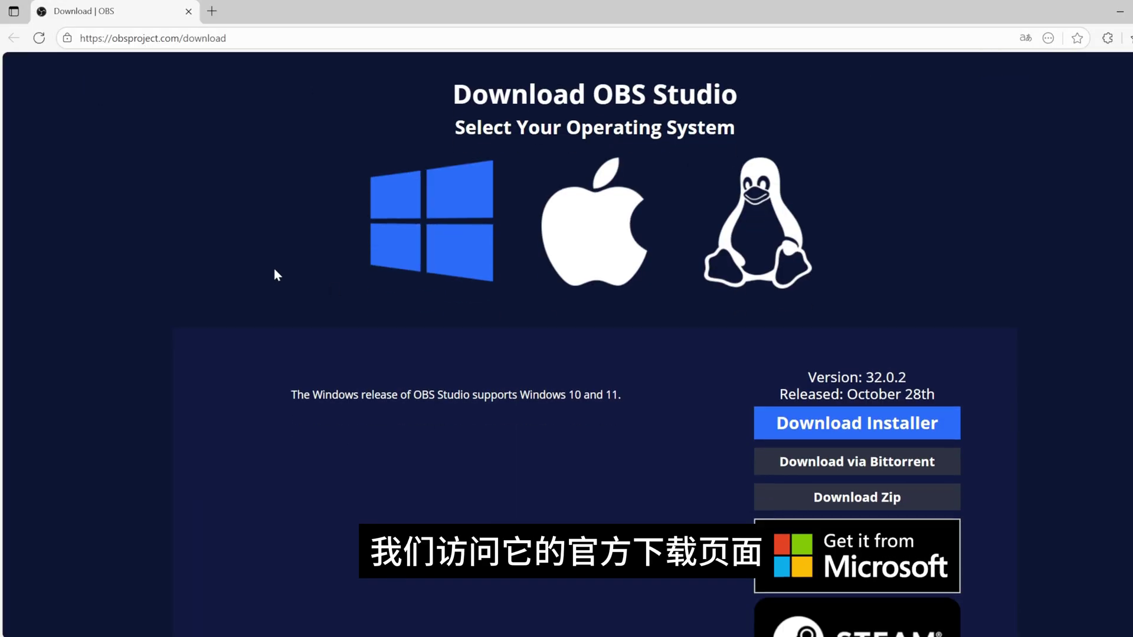
Install OBS Studio through the Microsoft Store link on its official download page and launch it
scroll(265, 255, "down", 1)
left_click(855, 496)
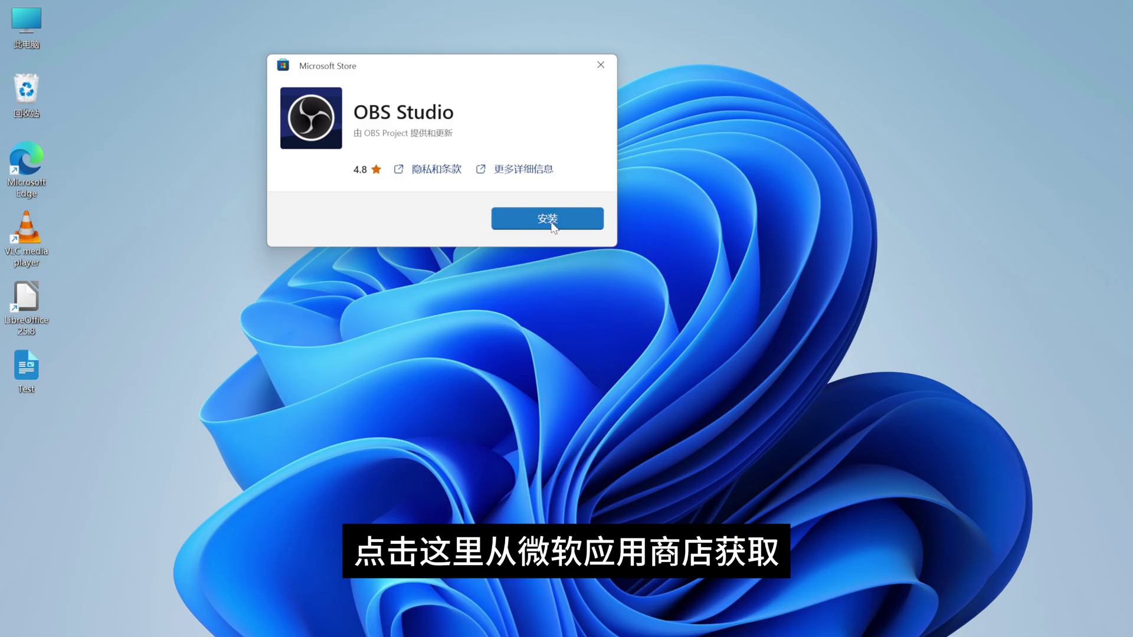
left_click(551, 219)
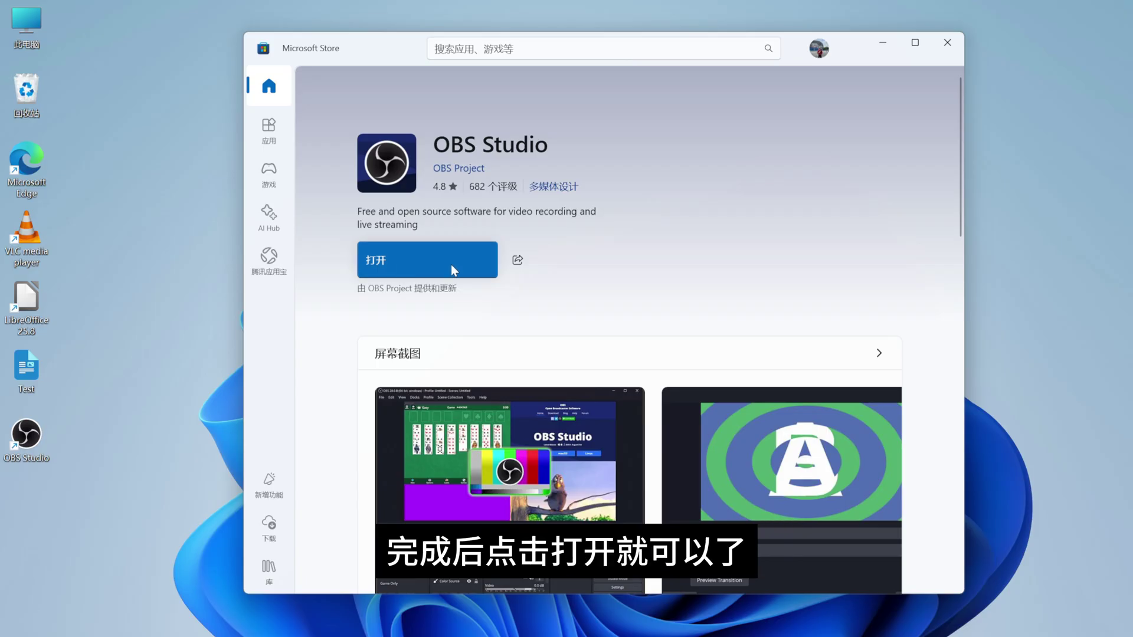
left_click(450, 269)
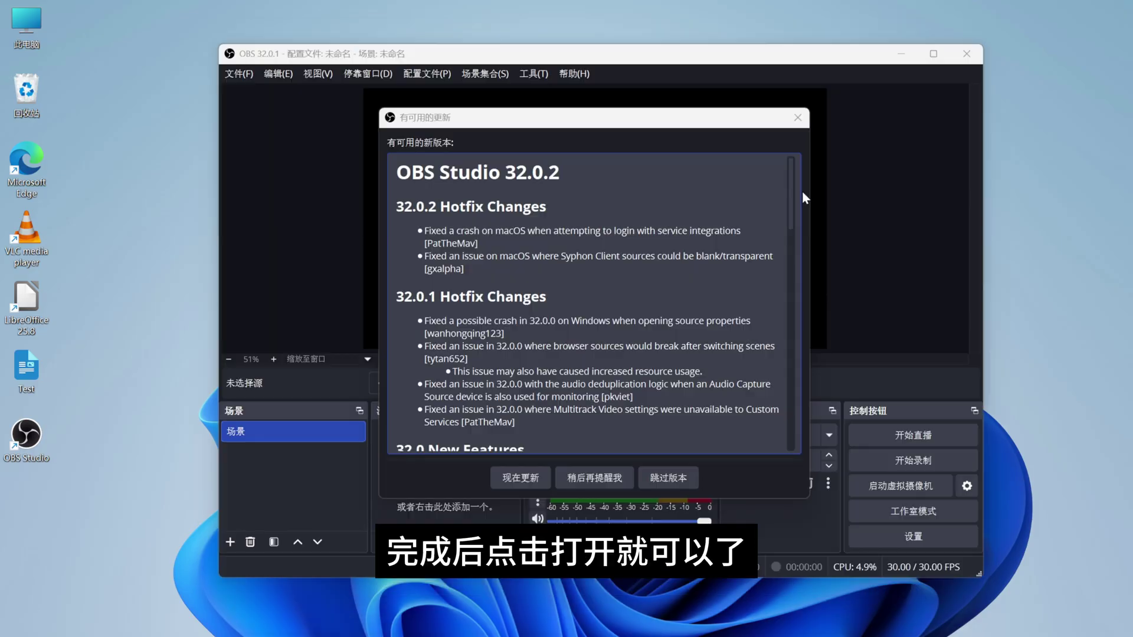
Skip the OBS Studio 32.0.2 update and choose 显示器采集 as a new source for the scene
left_click(667, 480)
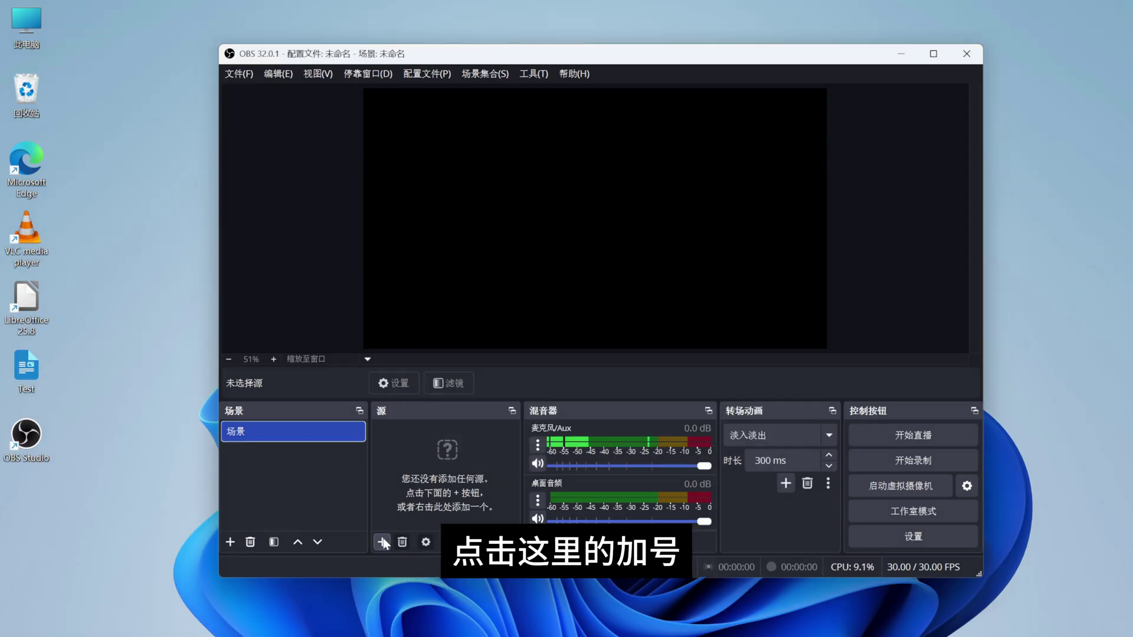
left_click(383, 541)
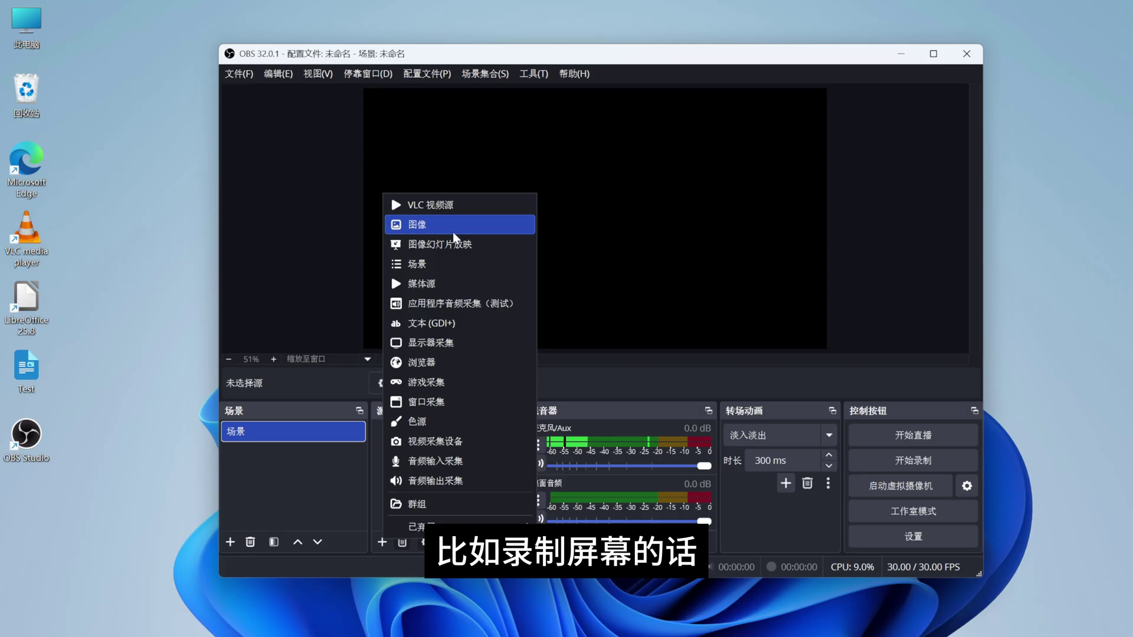
left_click(461, 342)
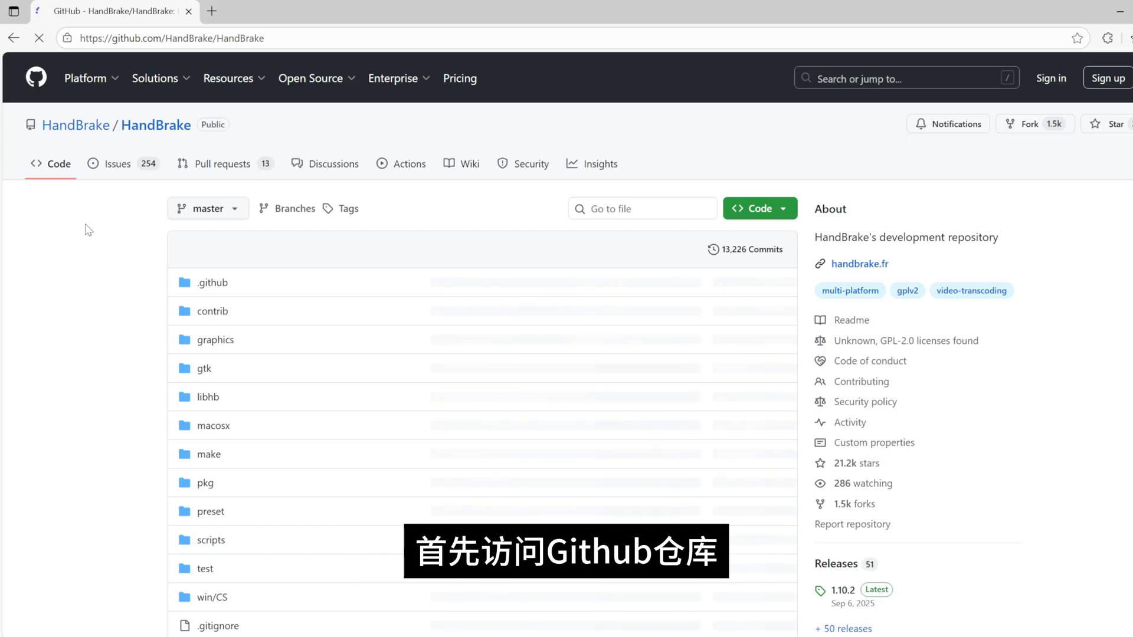
Download HandBrake-1.10.2-x86_64-Win_GUI.exe from GitHub, install it with a desktop shortcut, and get the required .NET Desktop Runtime
left_click(859, 592)
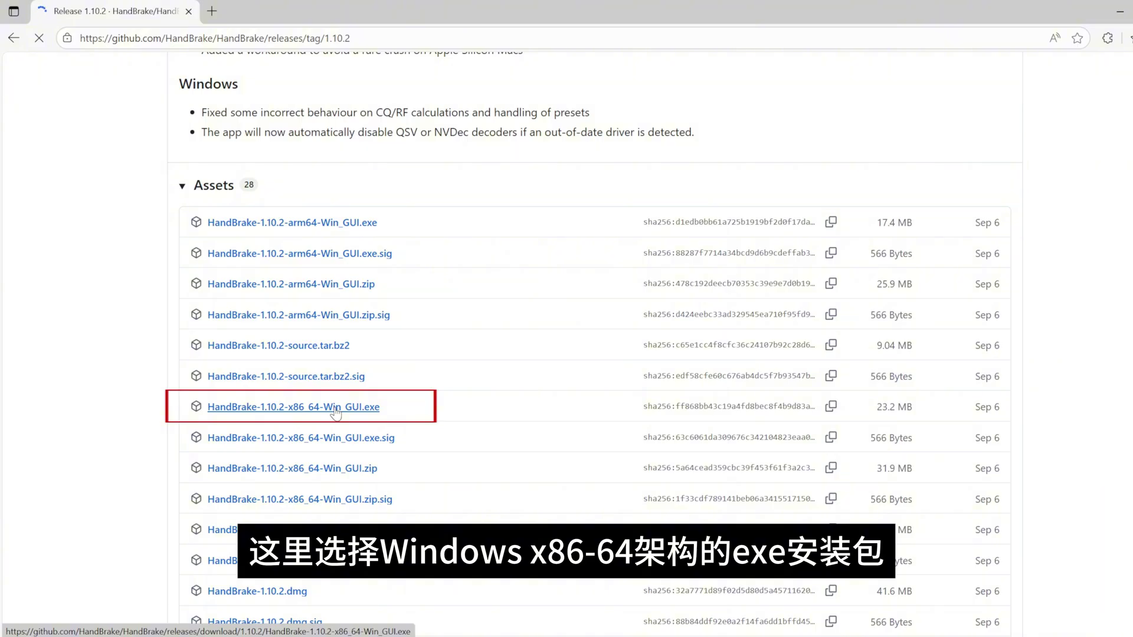
left_click(335, 408)
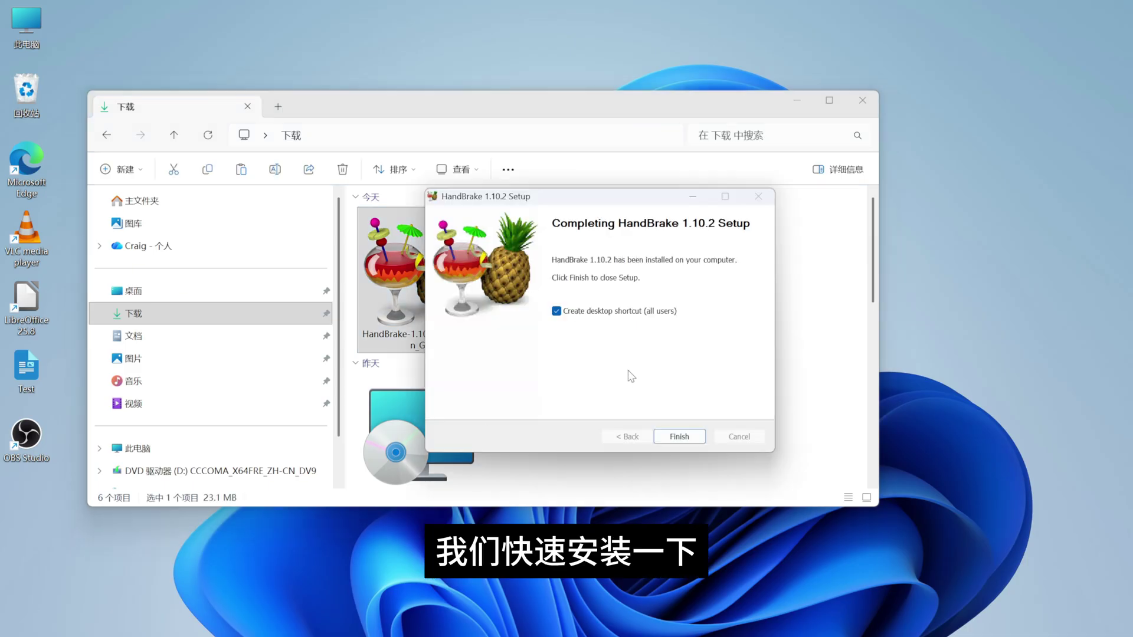
left_click(676, 430)
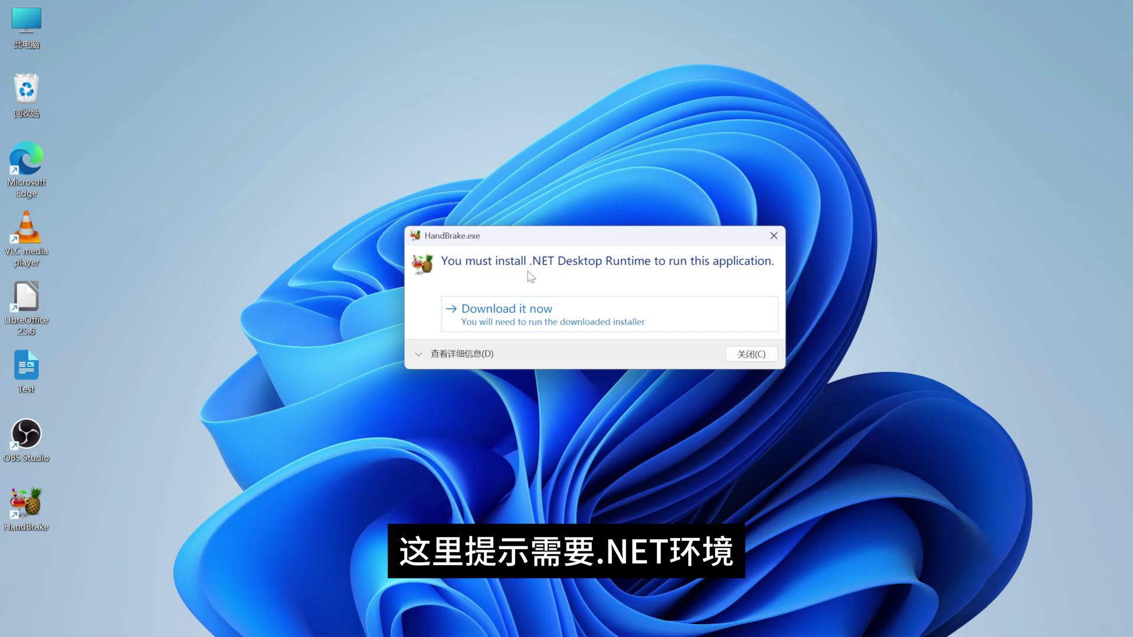
left_click(522, 319)
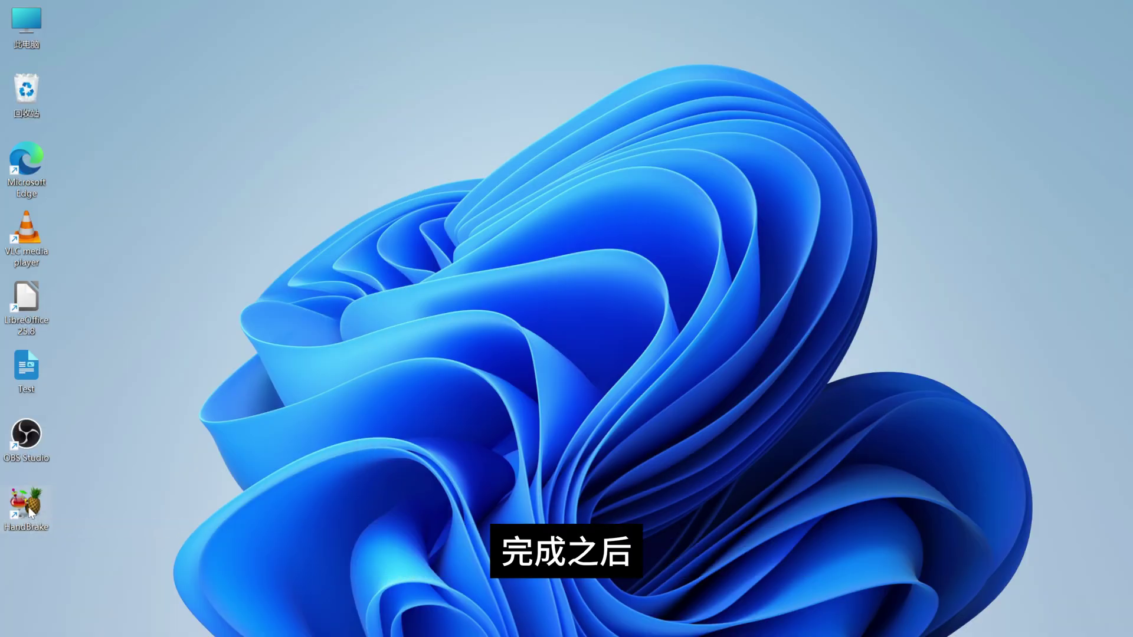
Launch HandBrake and load the 海角浪花 video from the 下载 folder as its source
double_click(27, 504)
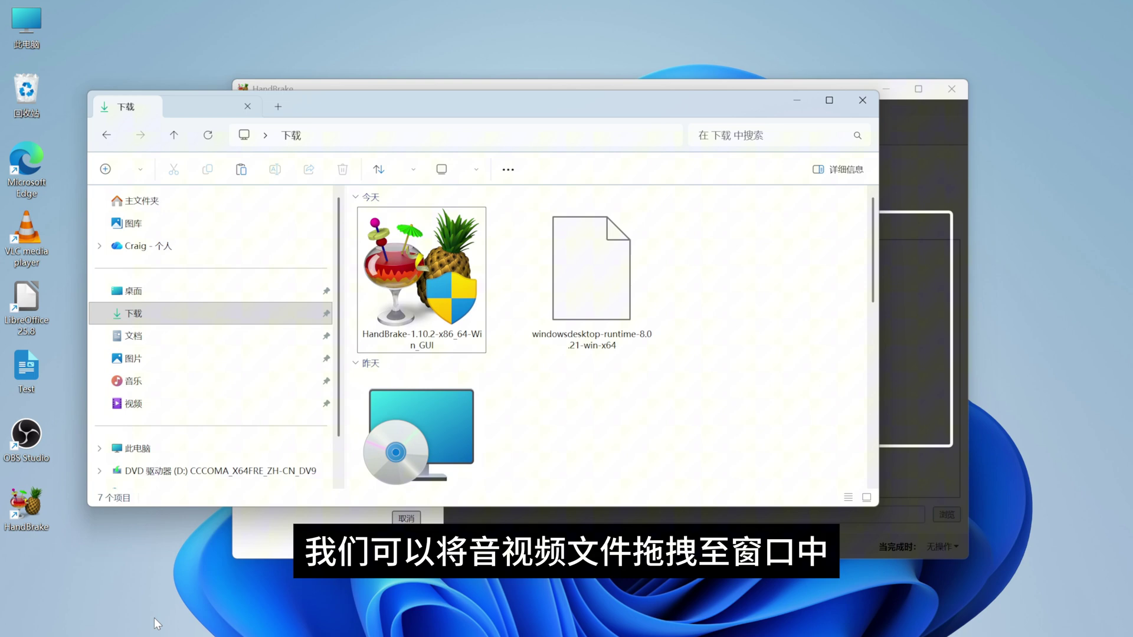
scroll(518, 359, "down", 5)
left_click_drag(423, 426, 926, 338)
left_click(797, 101)
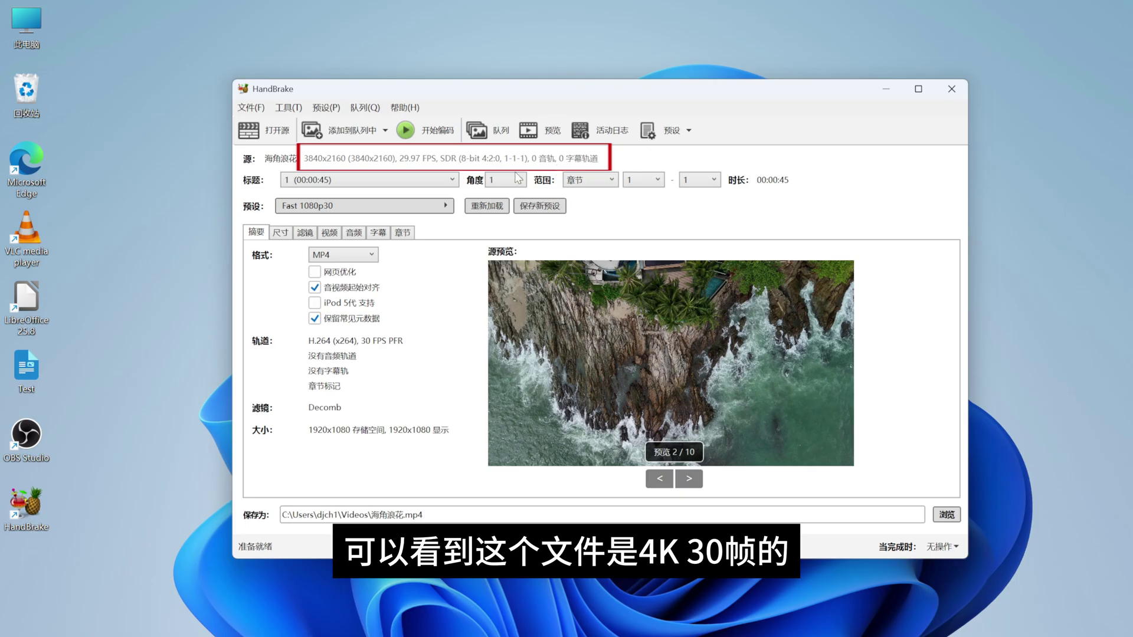
Apply the Very Fast 1080p30 preset, enable 网页优化 and keep MP4 as the output format
left_click(383, 206)
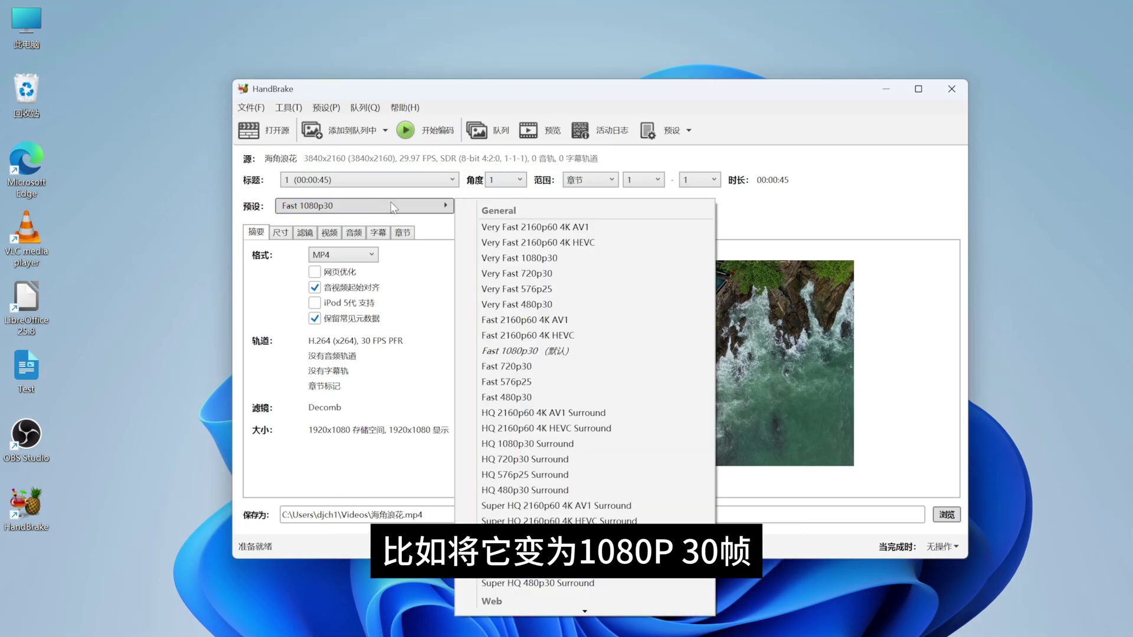
left_click(511, 258)
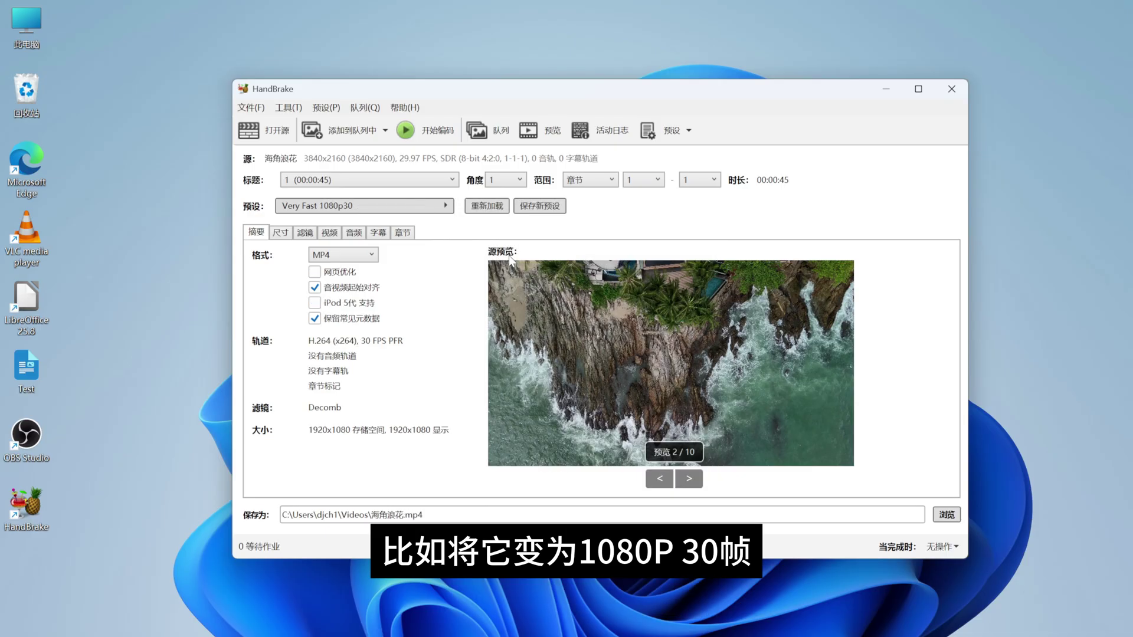
left_click(315, 272)
left_click(366, 256)
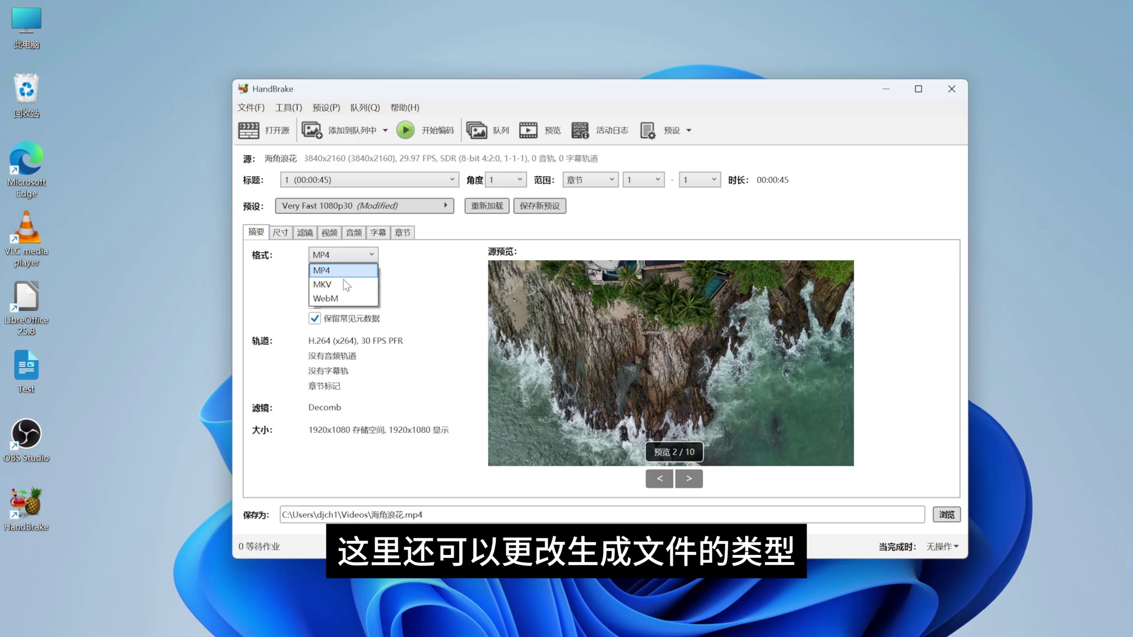
left_click(407, 272)
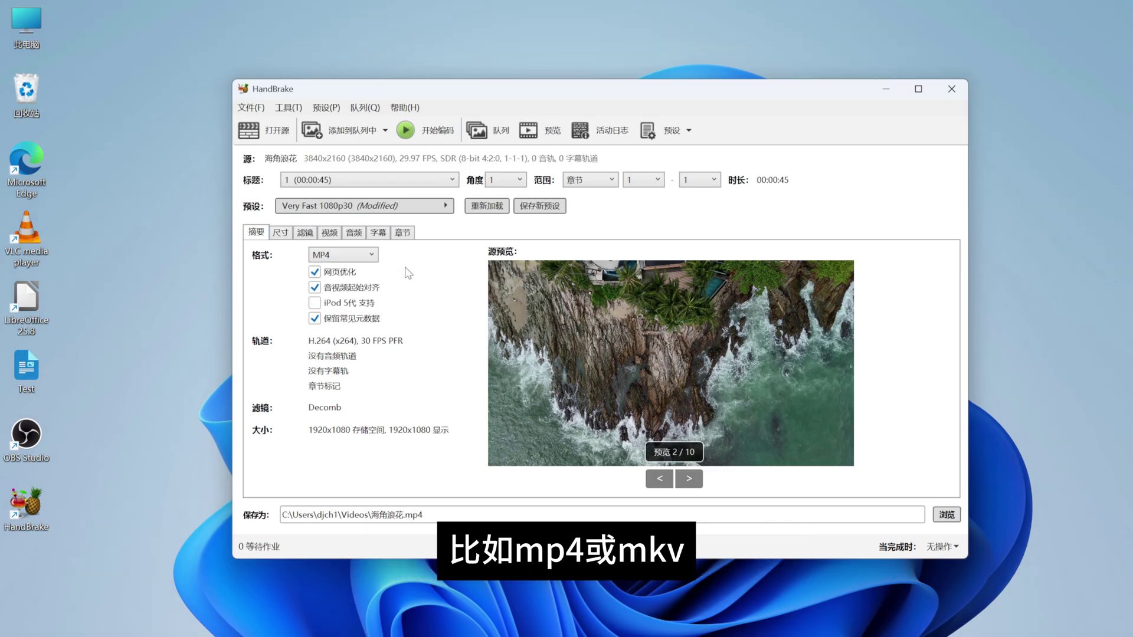
Encode the video as 海角浪花new.mp4 in the 下载 folder and compare its file size with the original's
left_click(946, 514)
type("new")
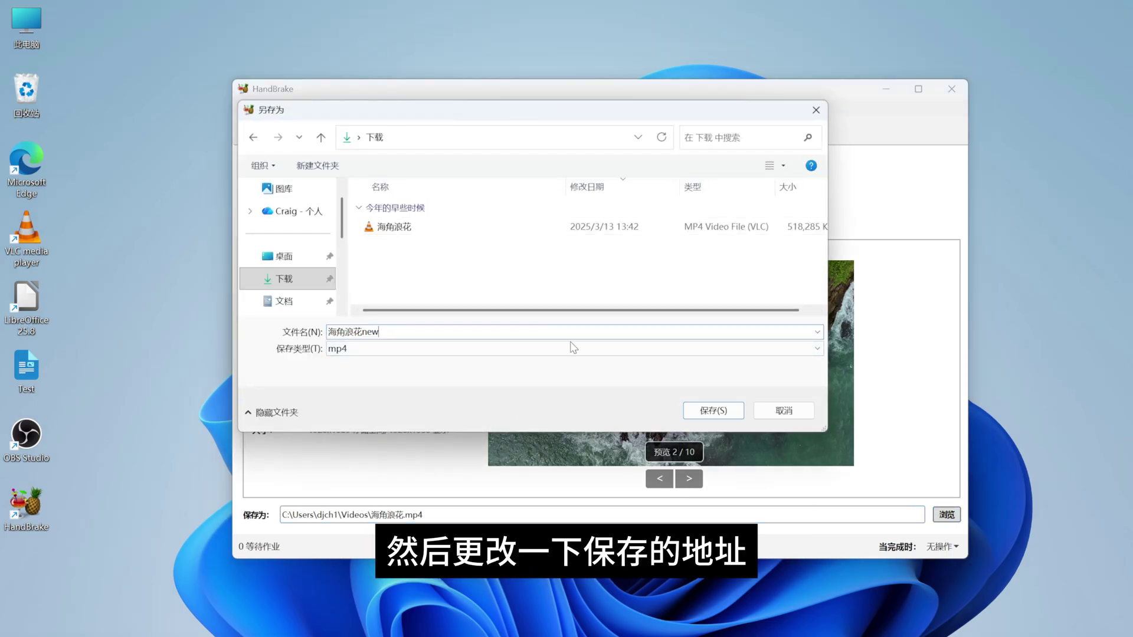
left_click(714, 411)
left_click(423, 133)
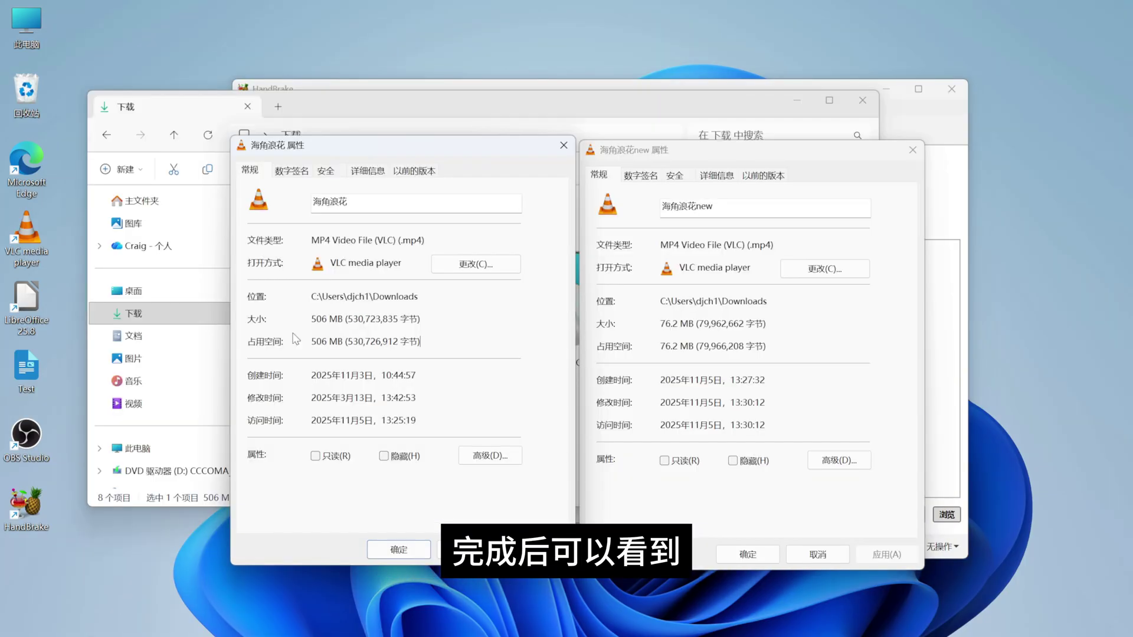
left_click_drag(310, 319, 355, 324)
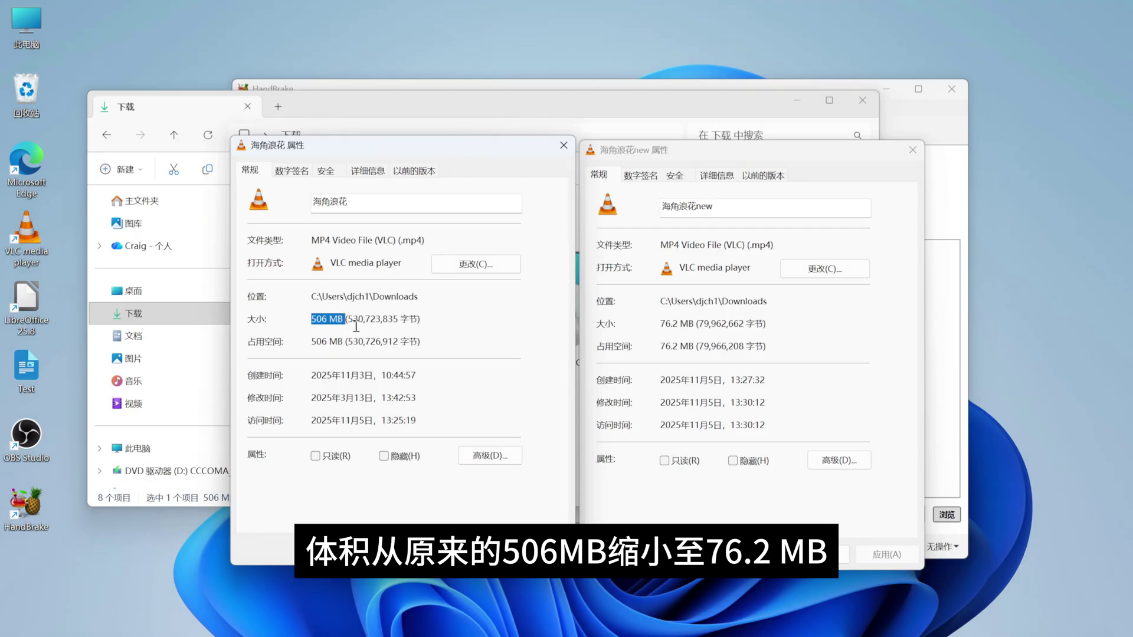
left_click(661, 323)
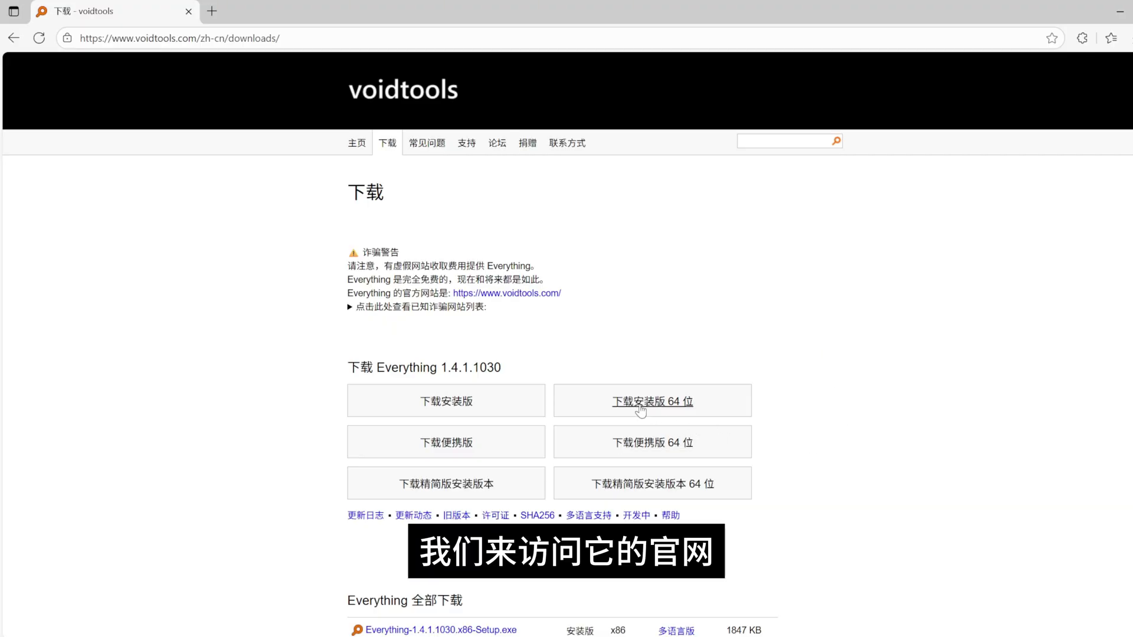
Download the 64-bit Everything 1.4.1.1030 installer and install it to C:\Program Files\Everything
left_click(640, 407)
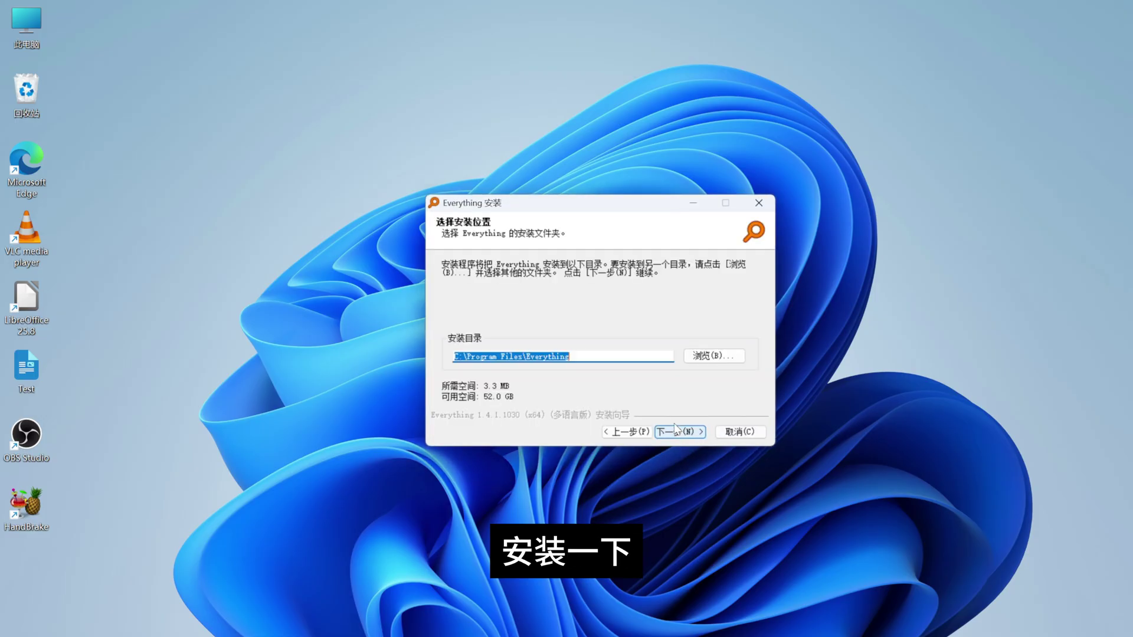
left_click(676, 431)
left_click(675, 431)
left_click(676, 431)
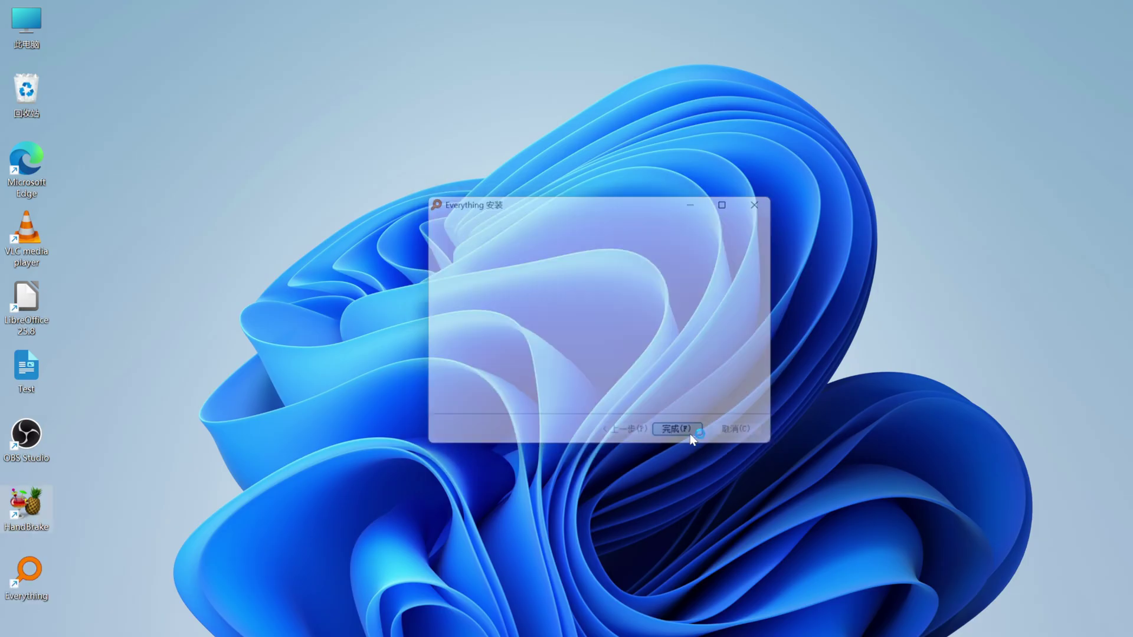
Search all files in Everything for "new", then narrow the search to "new.mp"
left_click_drag(349, 116, 545, 121)
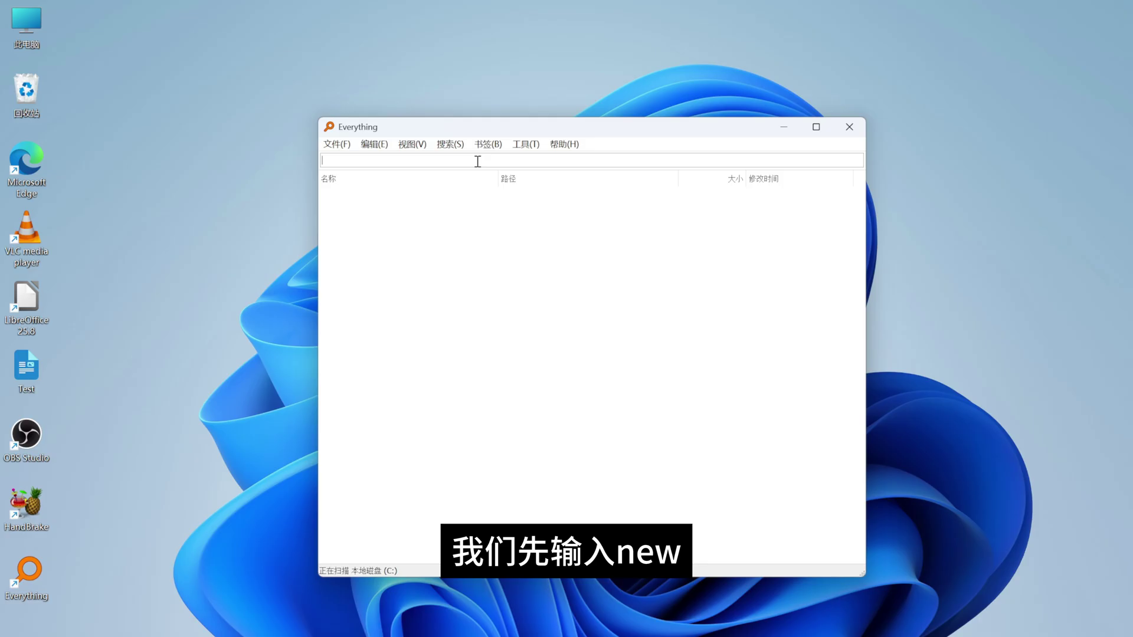
type("new")
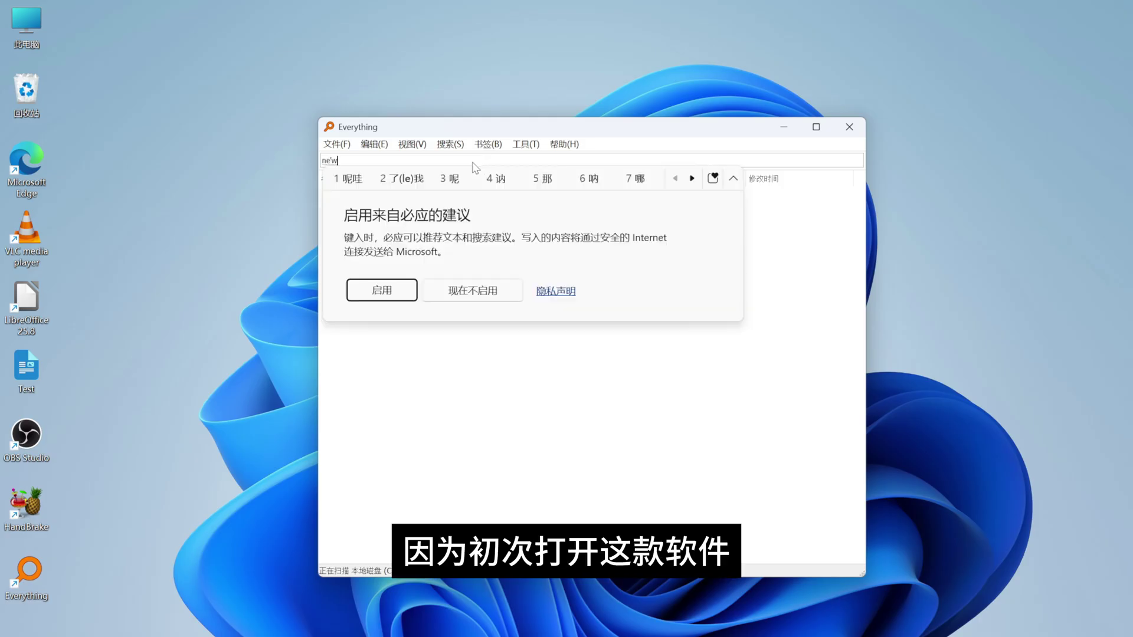
key("Escape")
type("new")
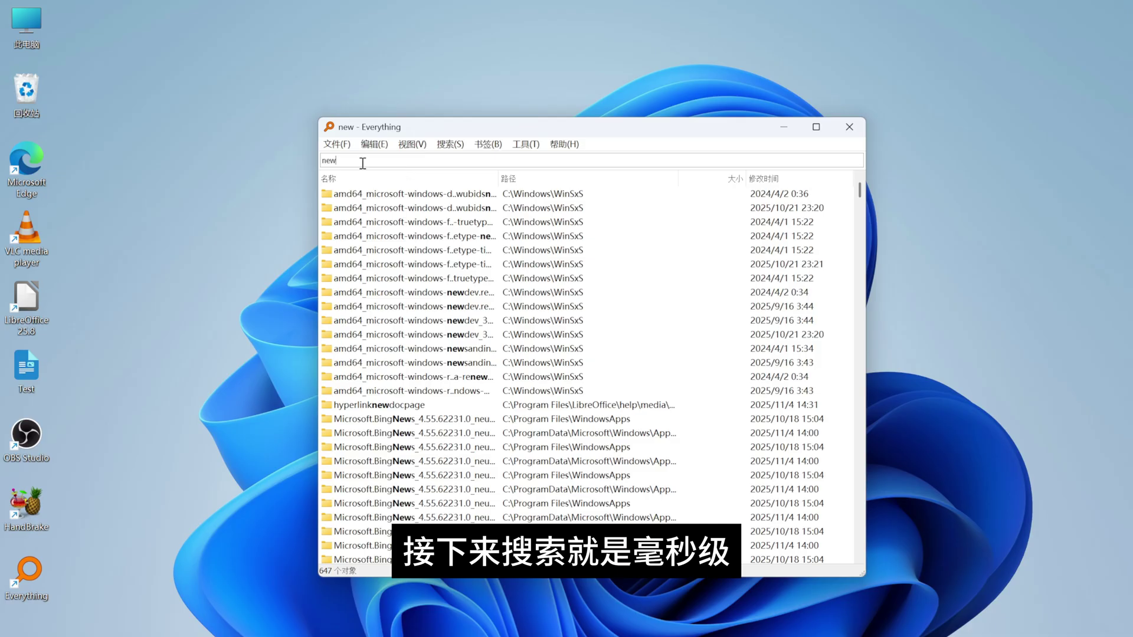
type(".mp")
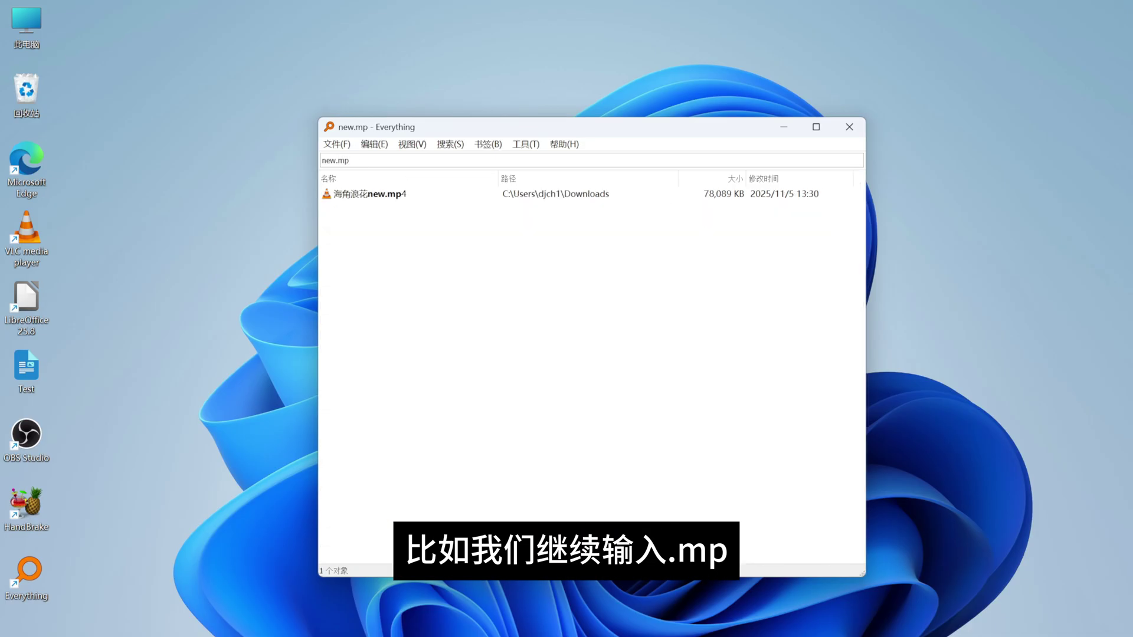
Open 海角浪花new.mp4 from the search results, then open the folder that contains it
double_click(363, 195)
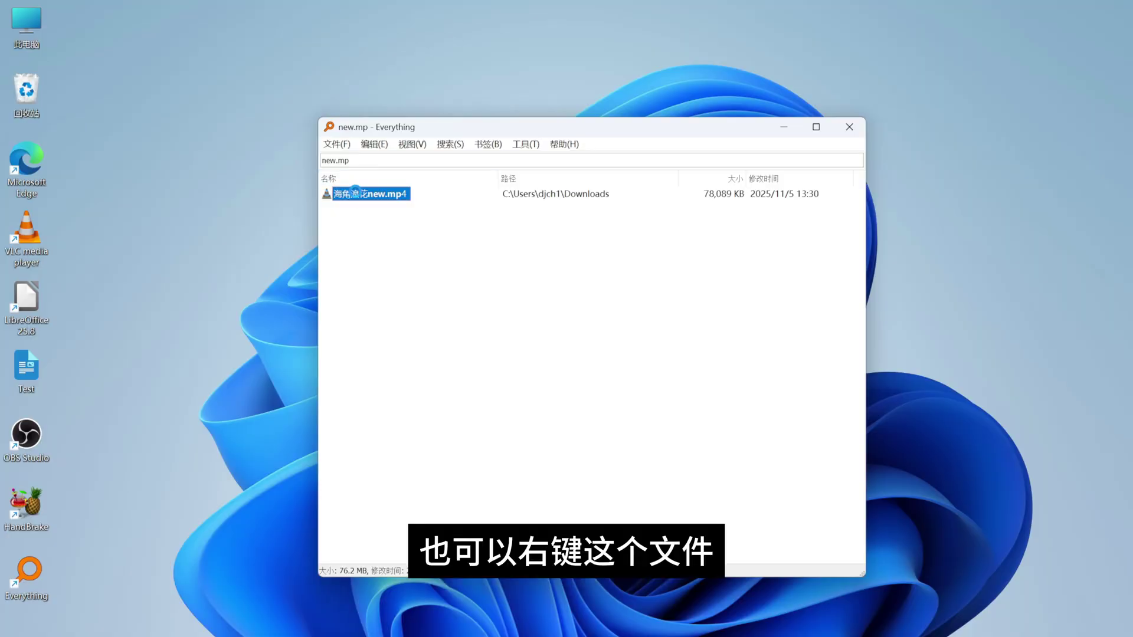
right_click(354, 193)
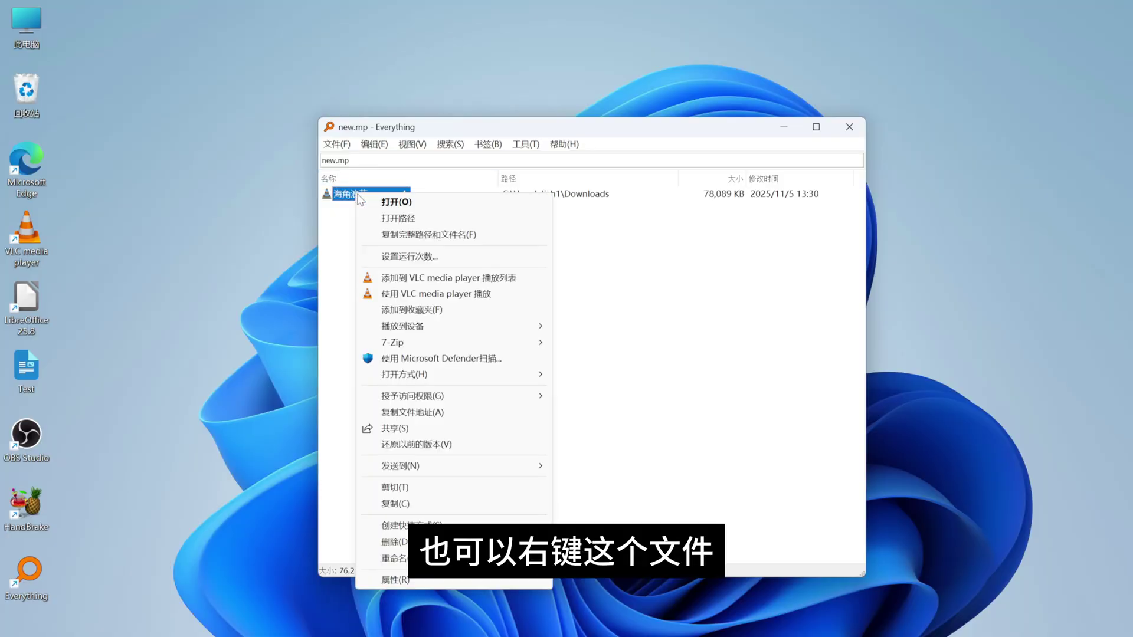
left_click(386, 219)
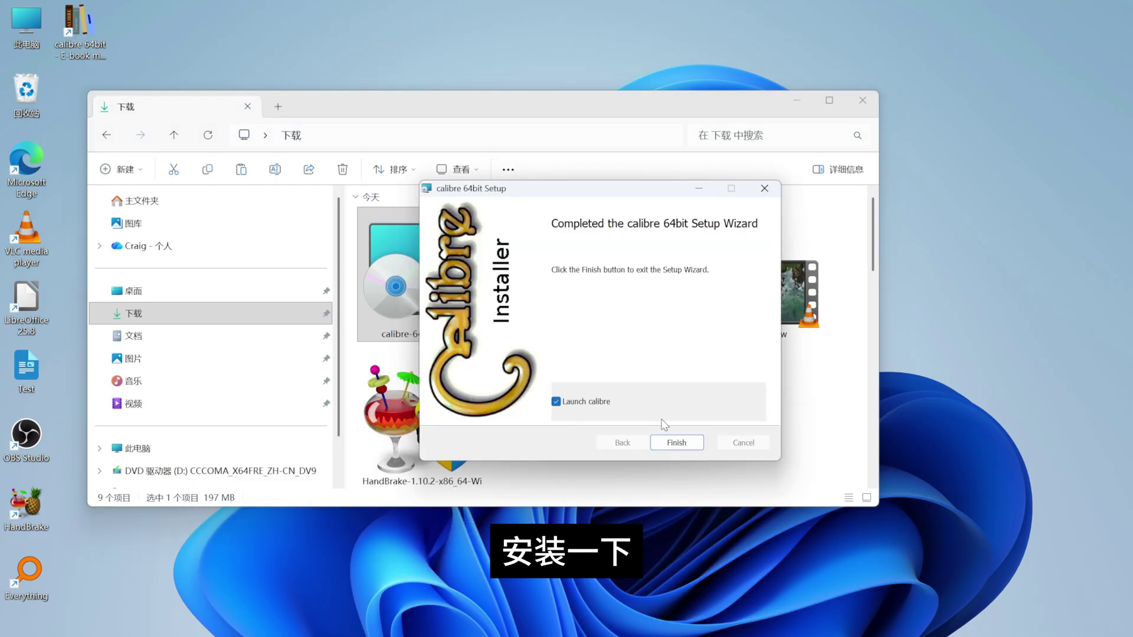
Finish the calibre installation with launch enabled and complete its welcome wizard, keeping 简体中文 and the default Calibre 书库 folder
left_click(677, 440)
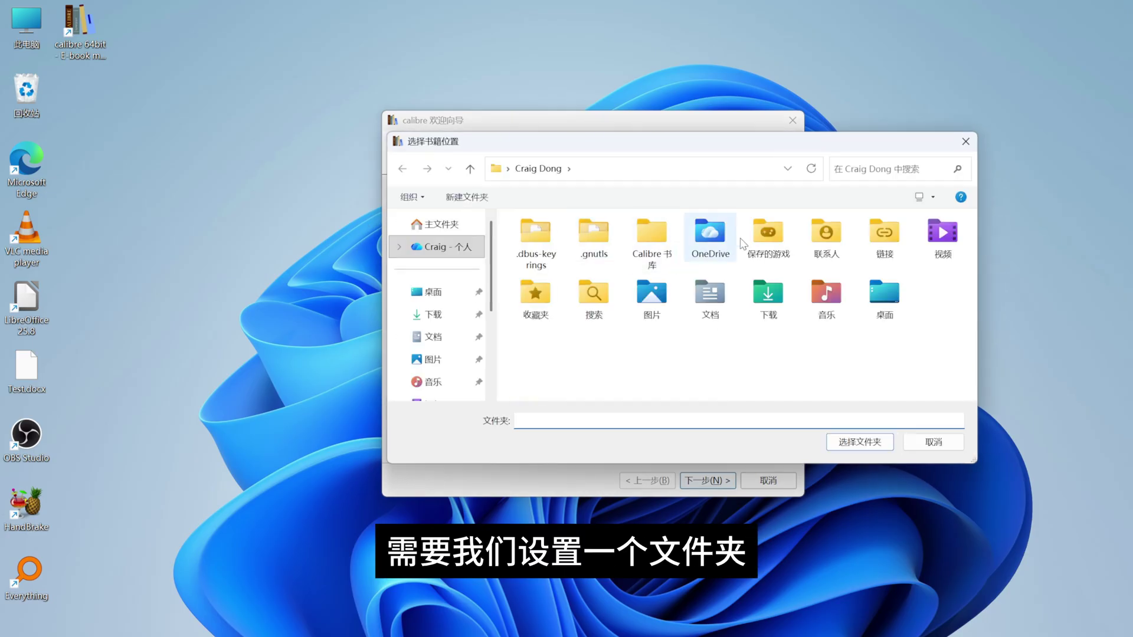
left_click(970, 140)
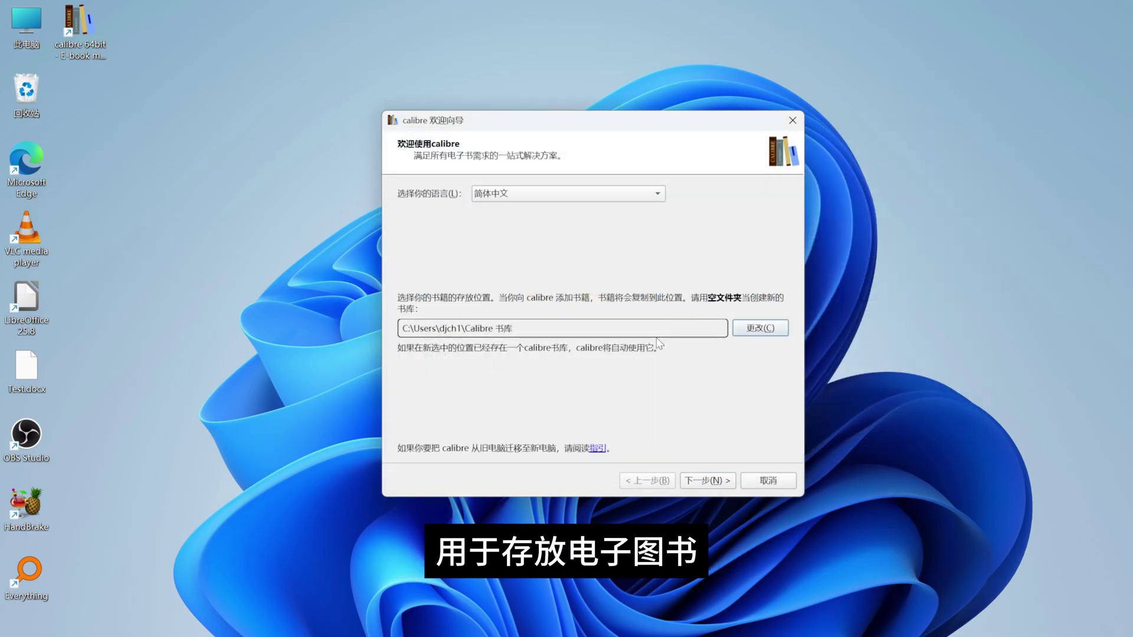
left_click(709, 481)
left_click(716, 481)
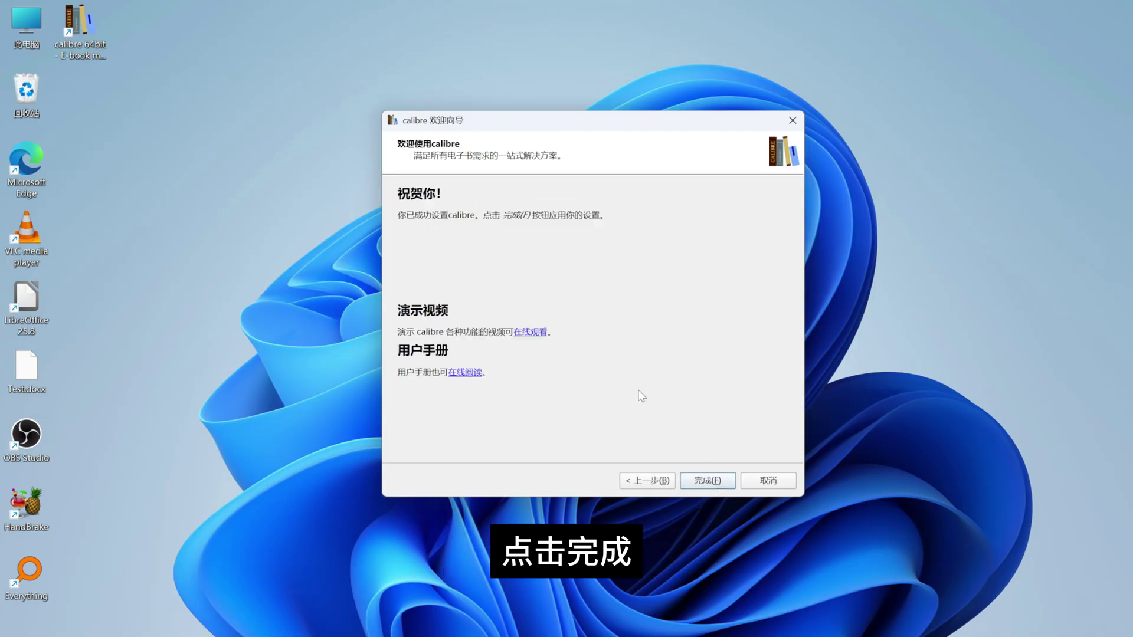
left_click(708, 479)
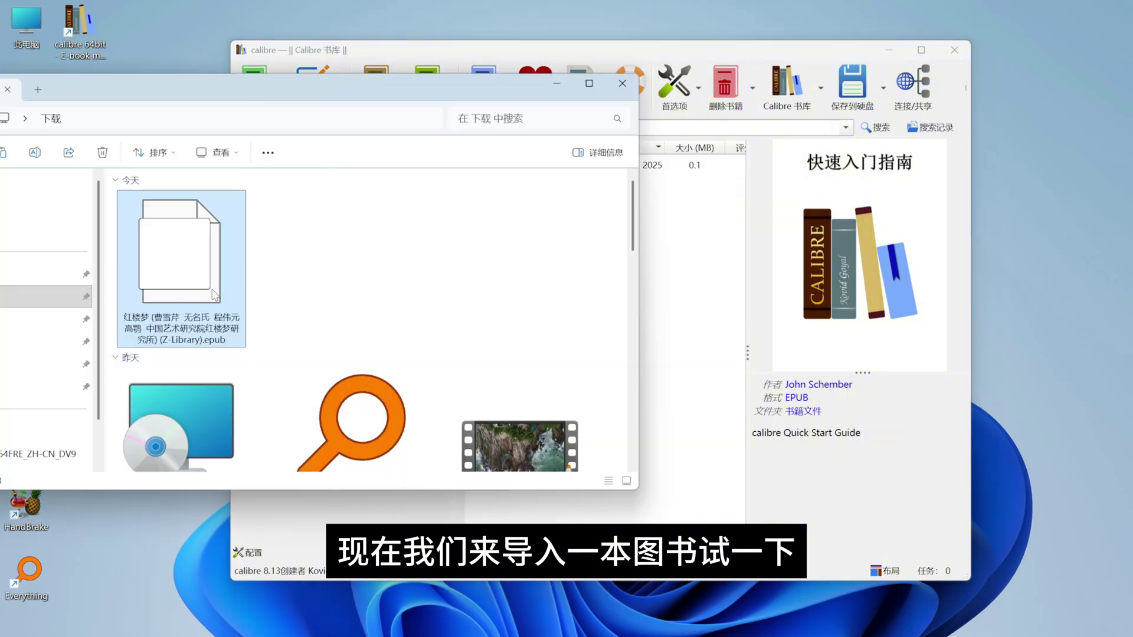
Add the 红楼梦 EPUB from the 下载 folder to the calibre library and open it for reading
left_click_drag(182, 265, 707, 306)
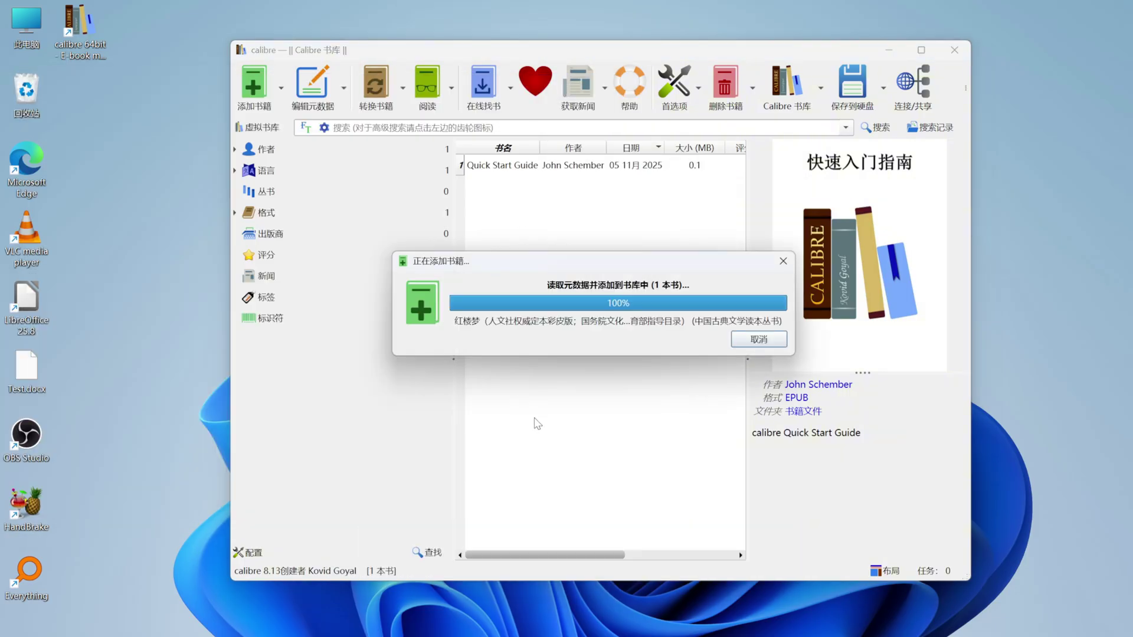
right_click(483, 169)
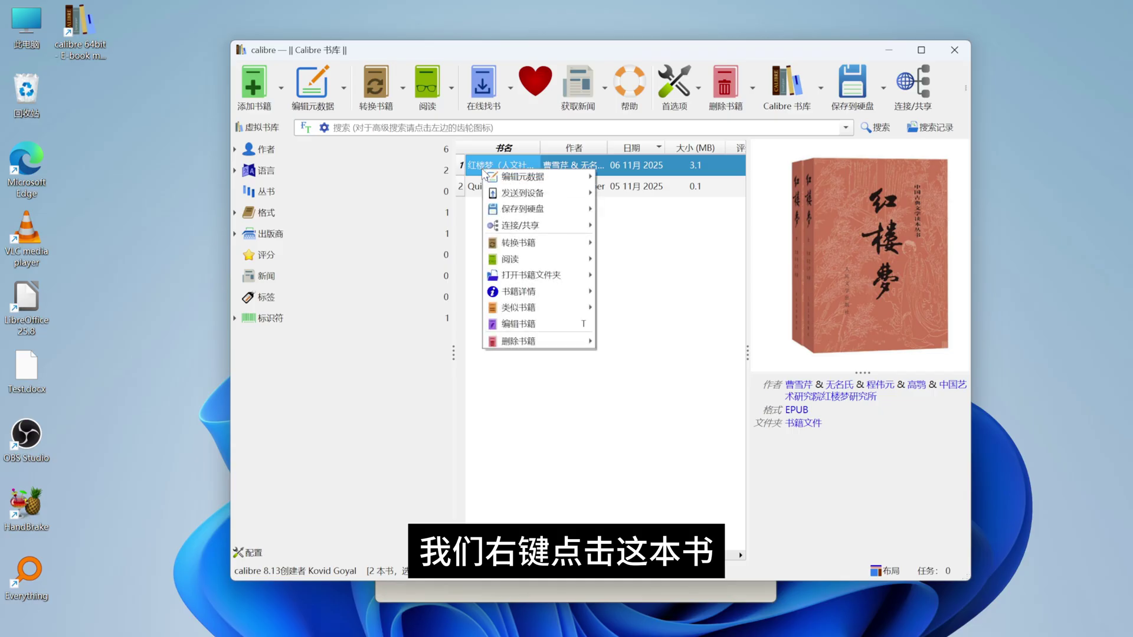
mouse_move(511, 264)
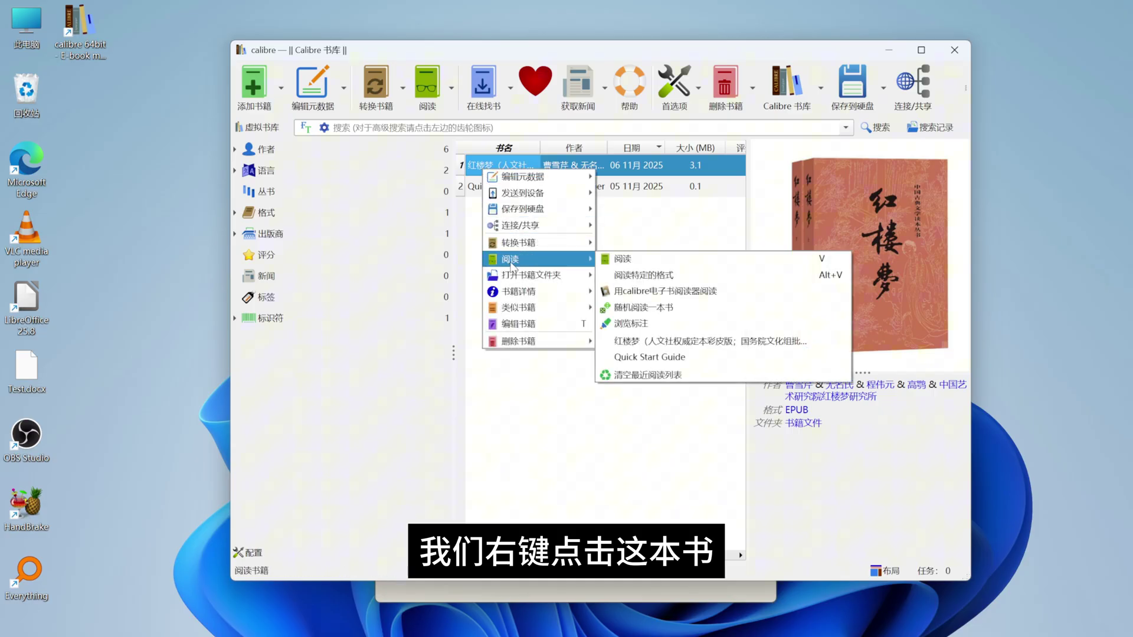
left_click(617, 262)
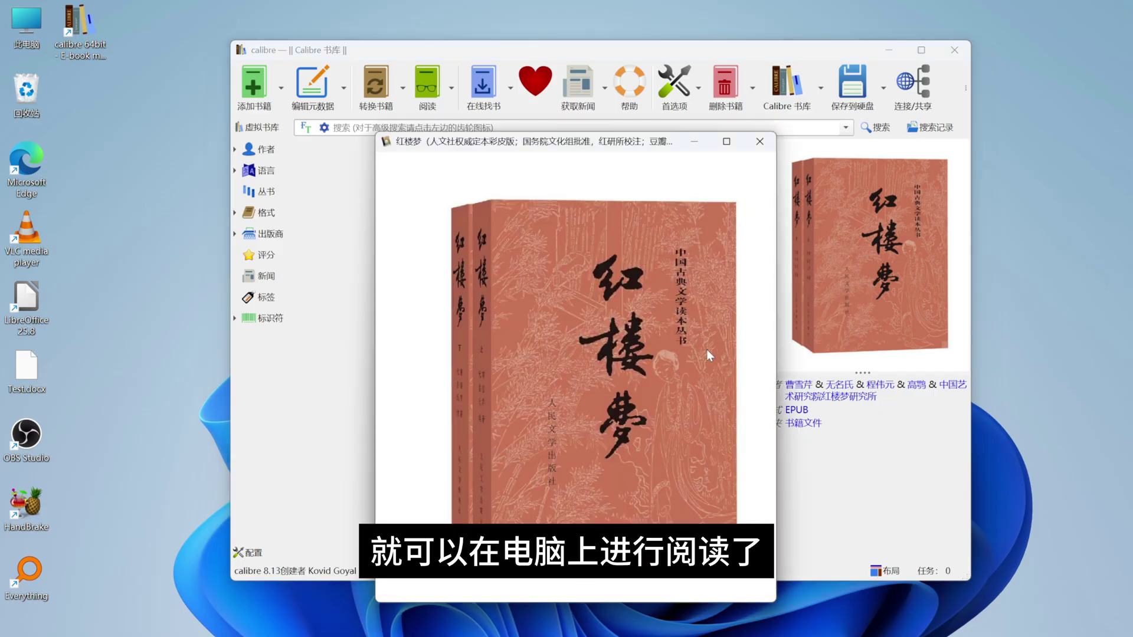
Page forward through the opening pages of 红楼梦 in the e-book viewer
key("Right")
key("Right")
key("Right")
key("Right")
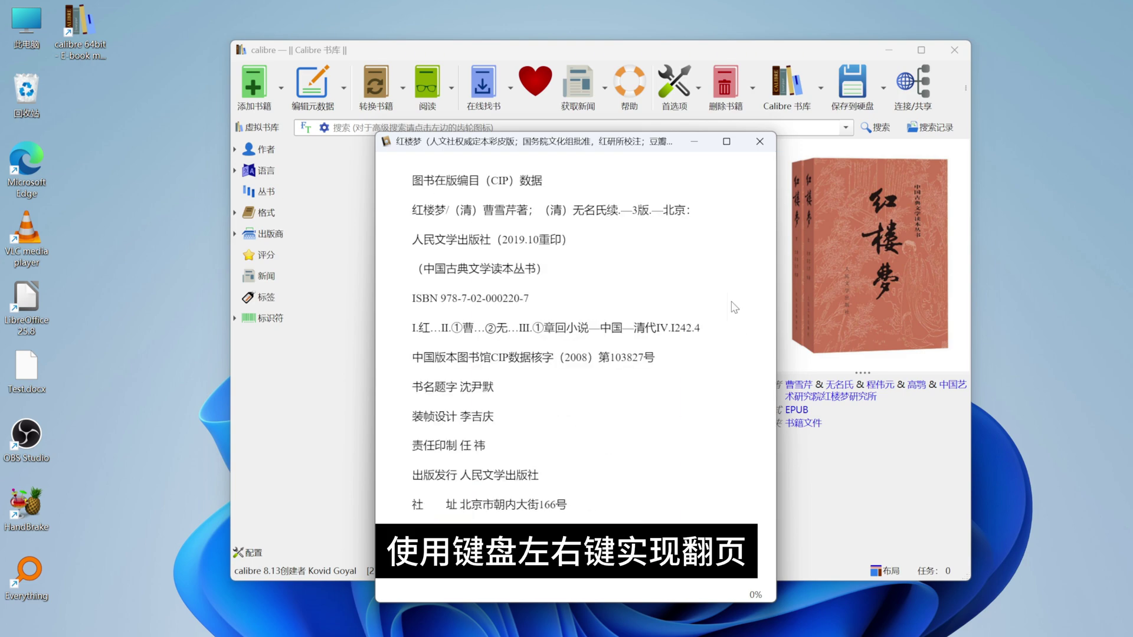
key("Right")
right_click(579, 363)
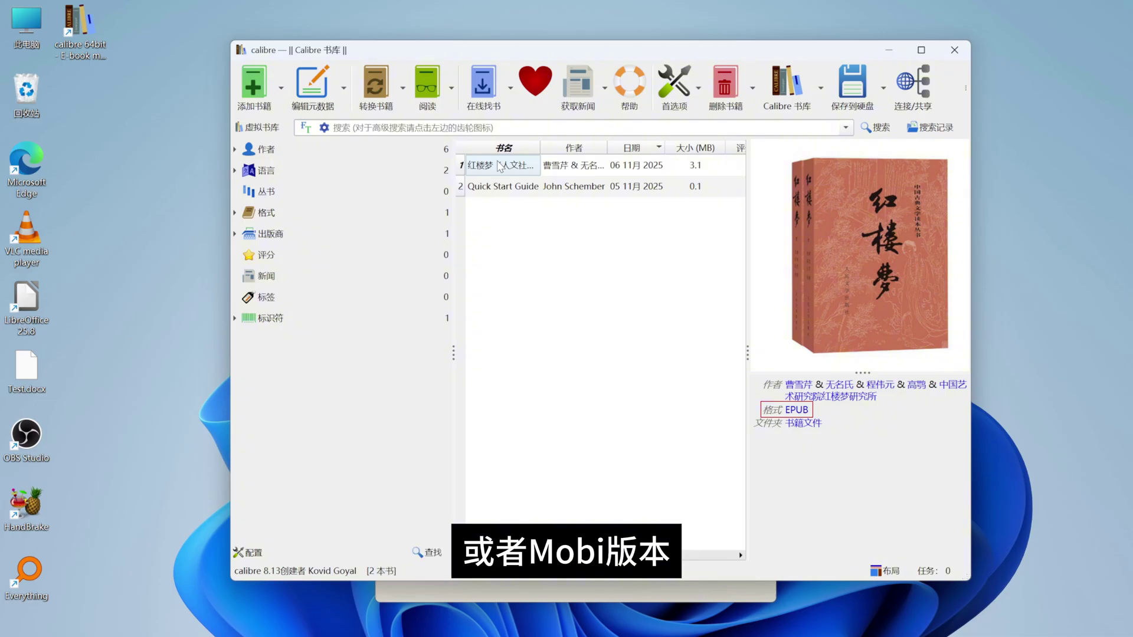
Convert the 红楼梦 book from EPUB to MOBI format
left_click(500, 165)
left_click(386, 94)
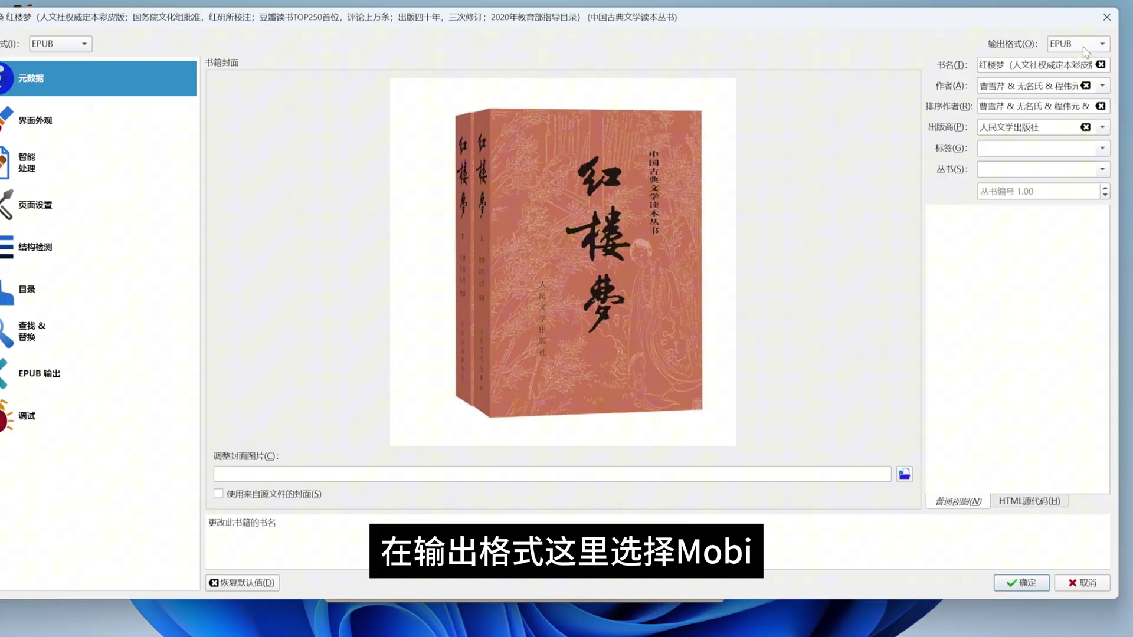
left_click(1115, 48)
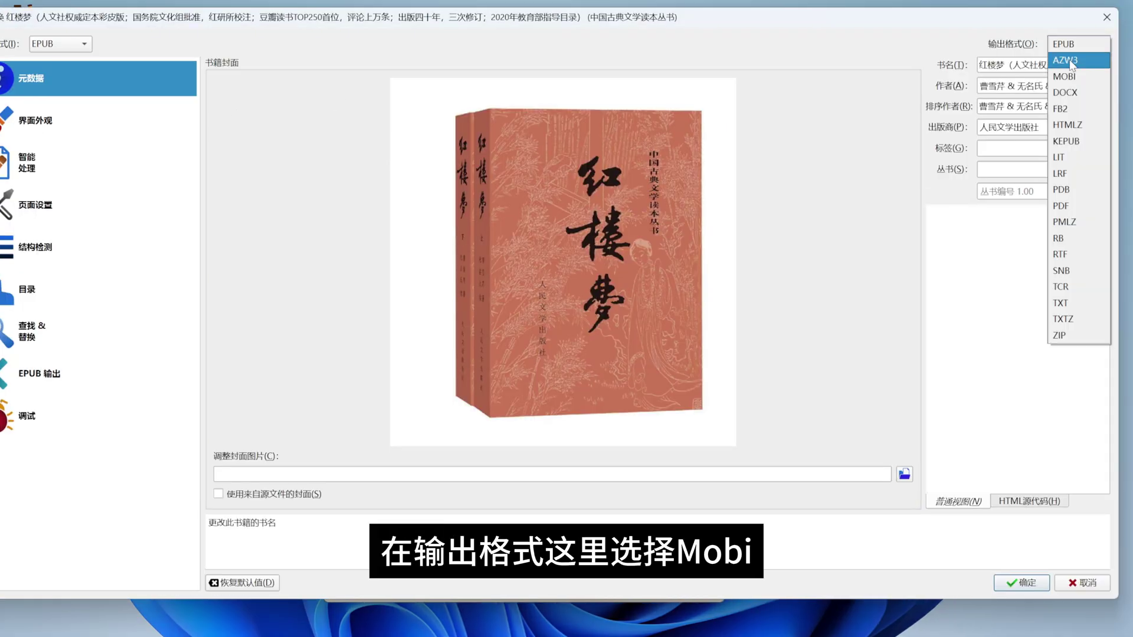
left_click(1066, 77)
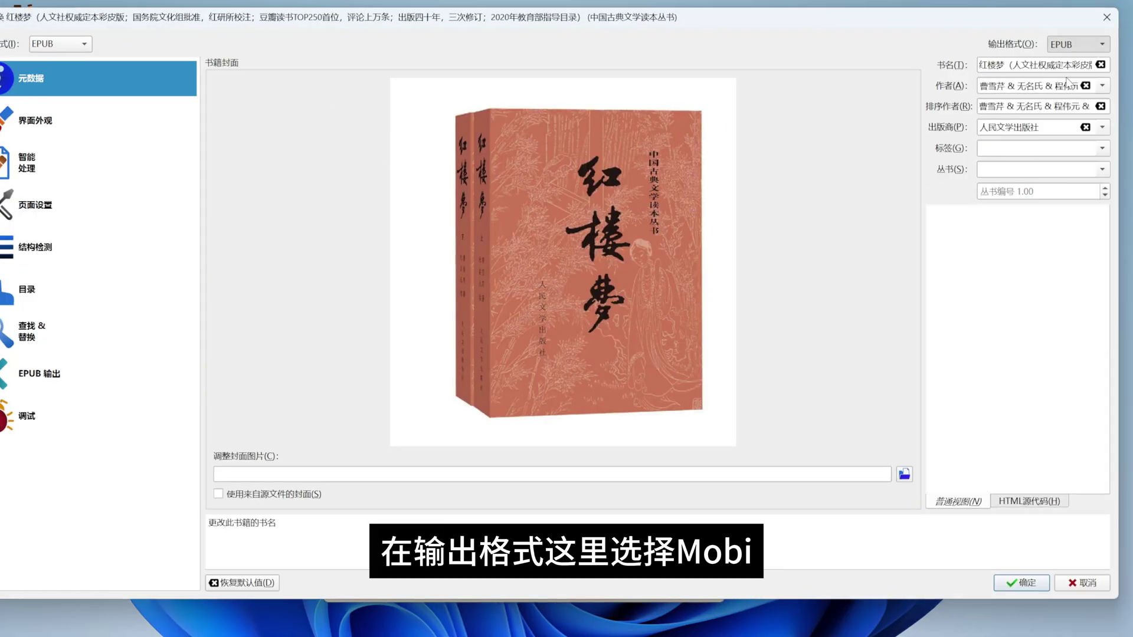
left_click(1022, 584)
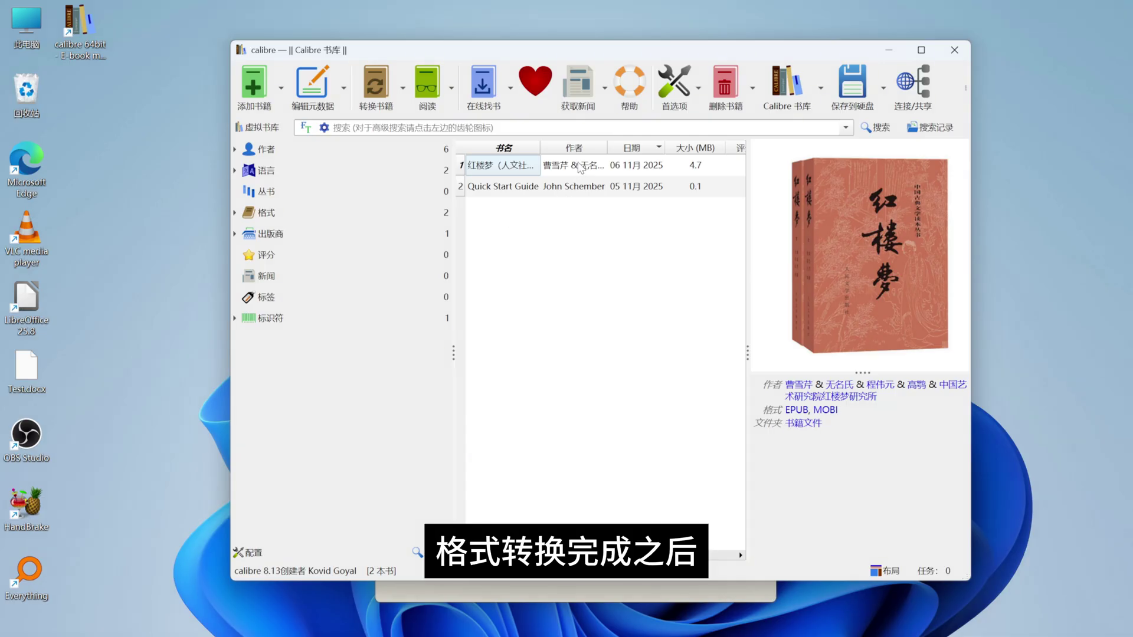
Open the 红楼梦 book's folder from calibre, check the converted MOBI file and close the folder window
right_click(581, 168)
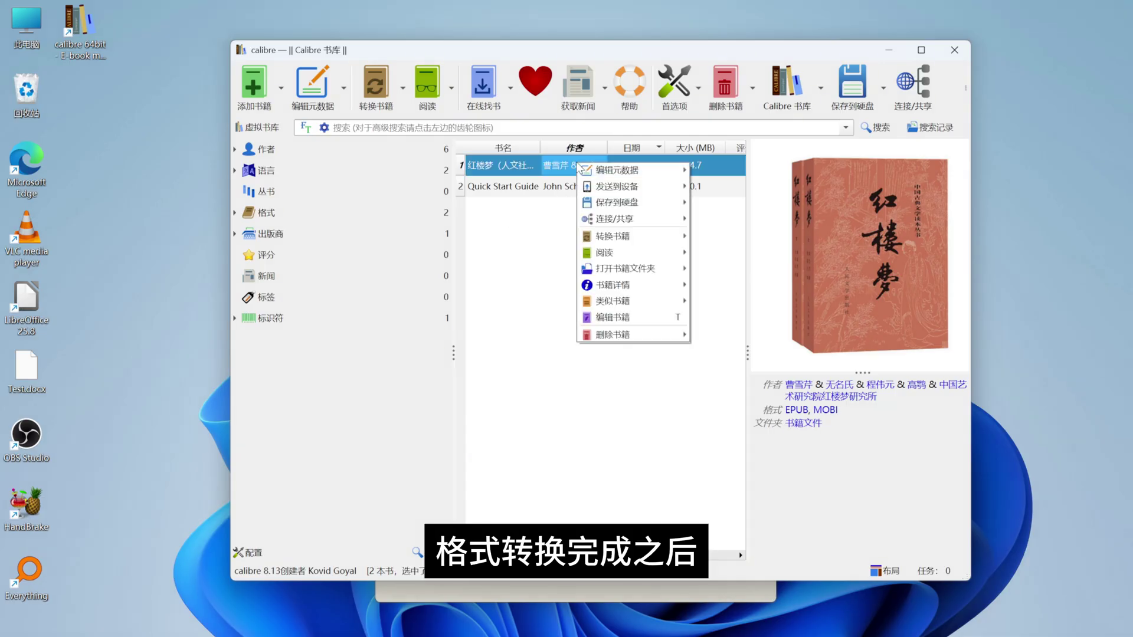
mouse_move(625, 268)
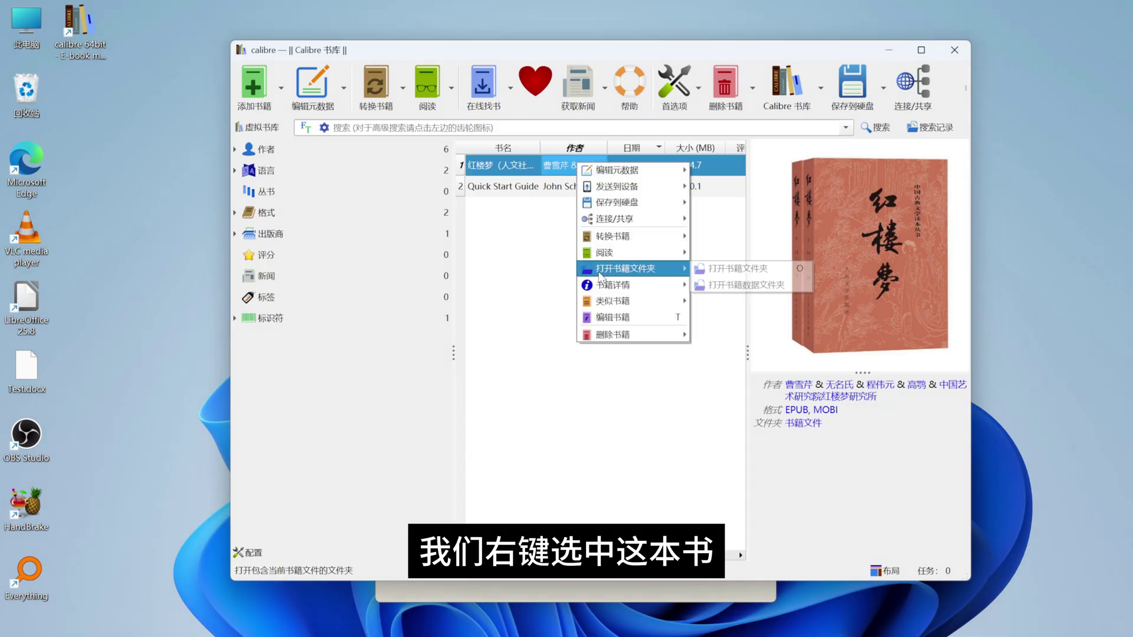
left_click(730, 269)
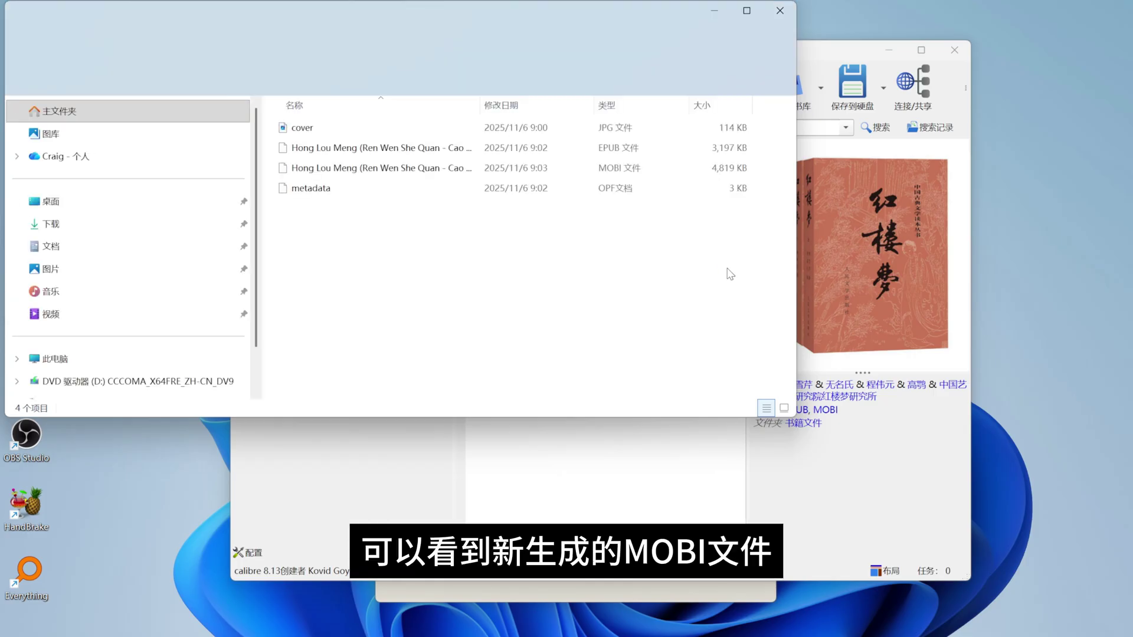
left_click(404, 170)
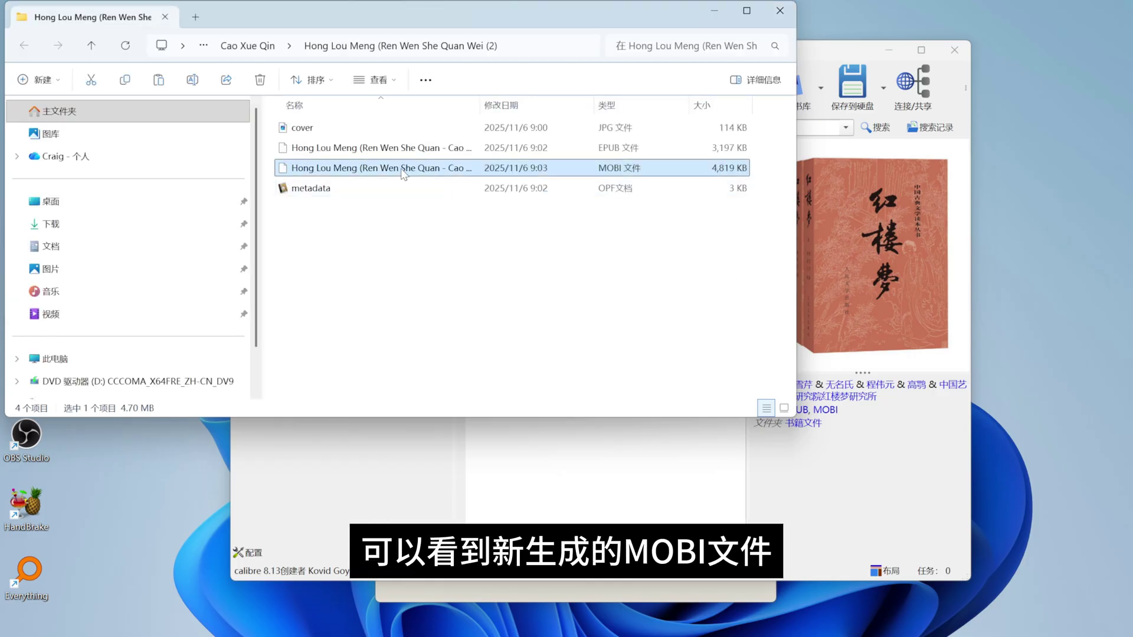
left_click(470, 218)
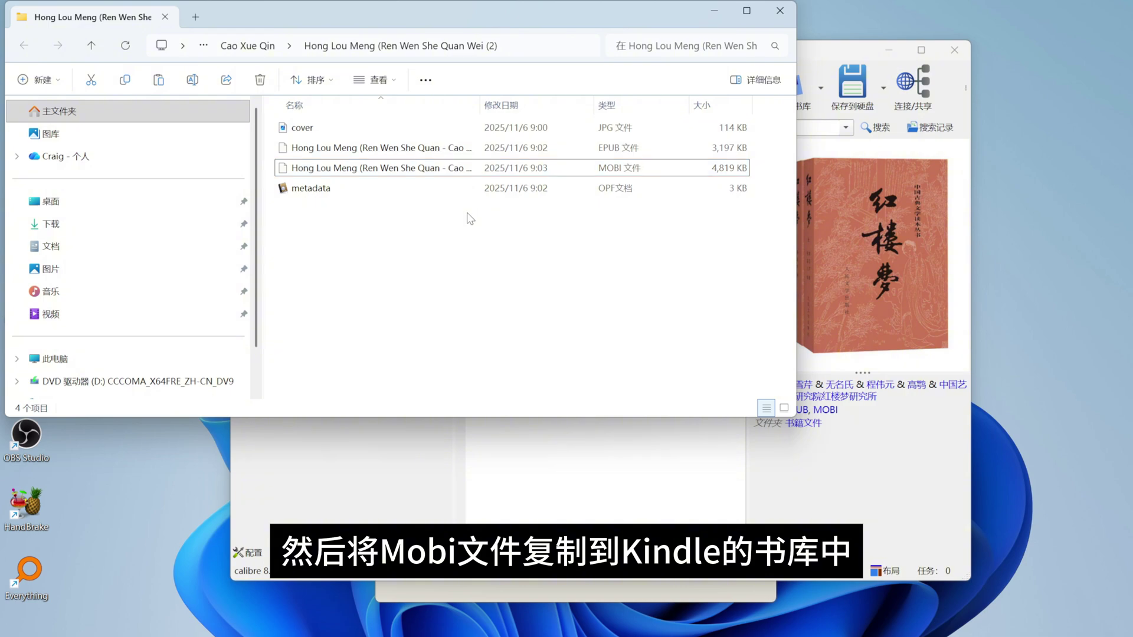
left_click(779, 11)
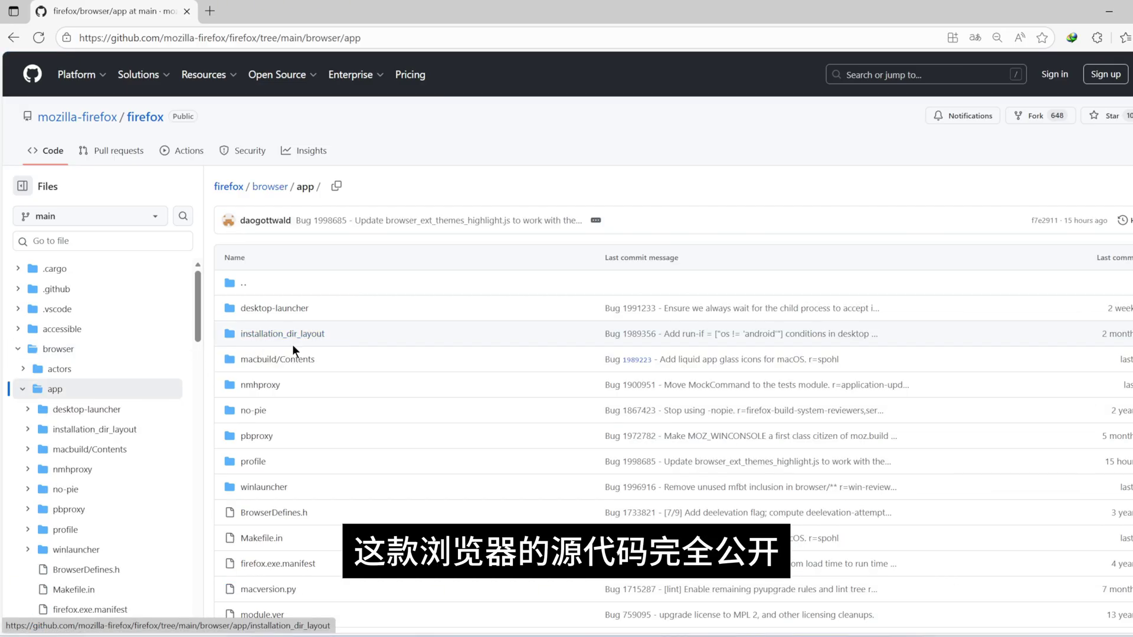
Browse the browser/app folder of the mozilla-firefox/firefox repository on GitHub and view the source of BrowserDefines.h
scroll(340, 437, "down", 2)
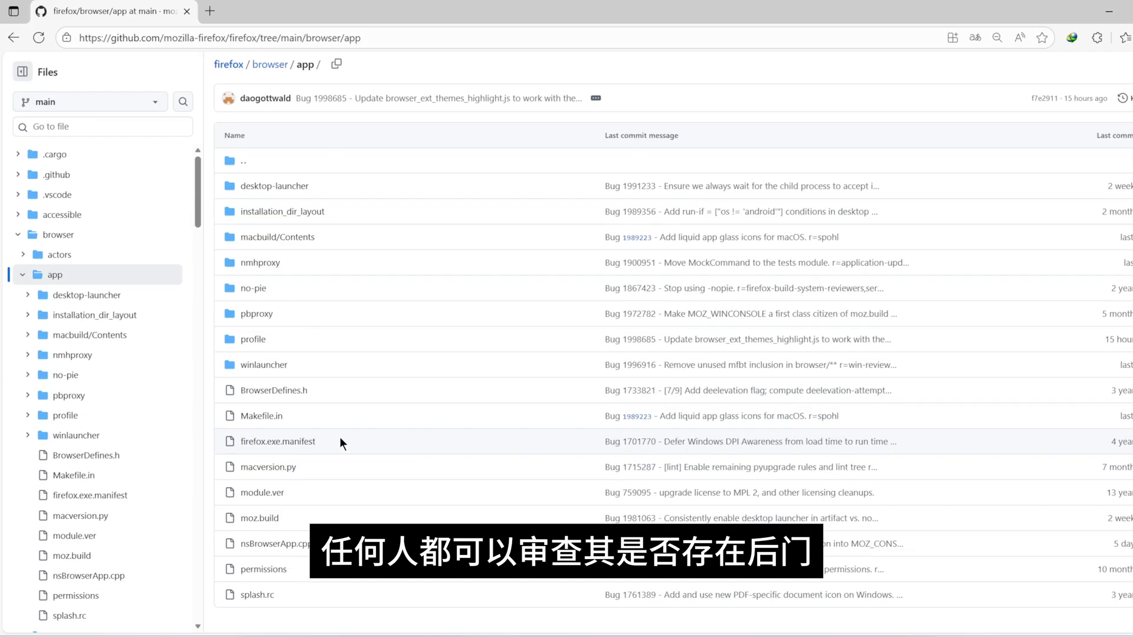
scroll(340, 437, "up", 2)
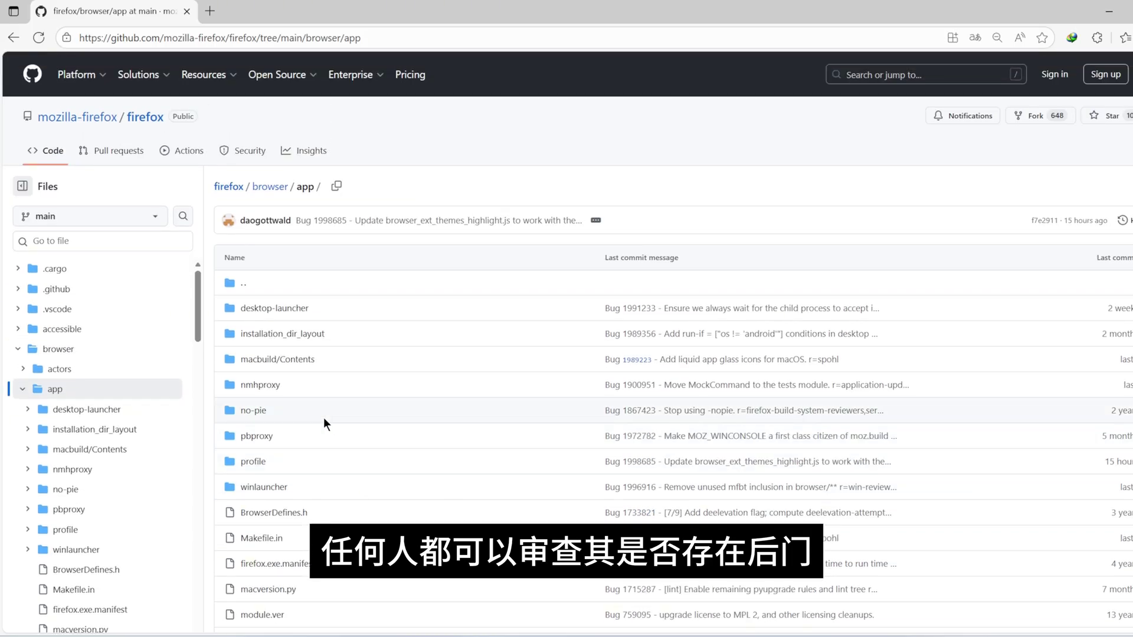
left_click(112, 568)
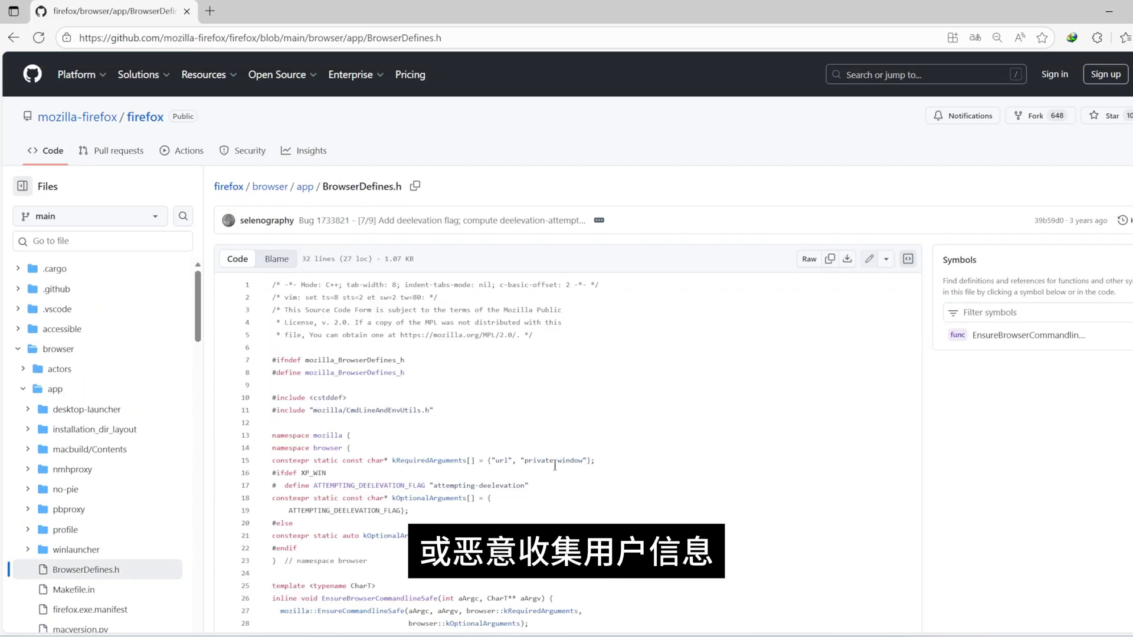